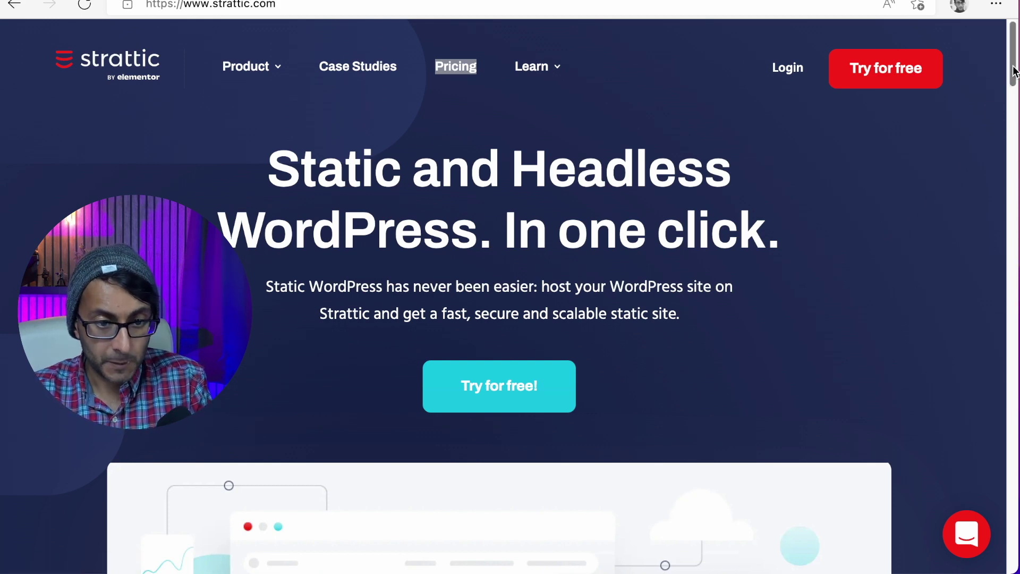
- Scroll through the Strattic homepage and the FAQ page down to its Security questions
drag(1014, 71, 1014, 176)
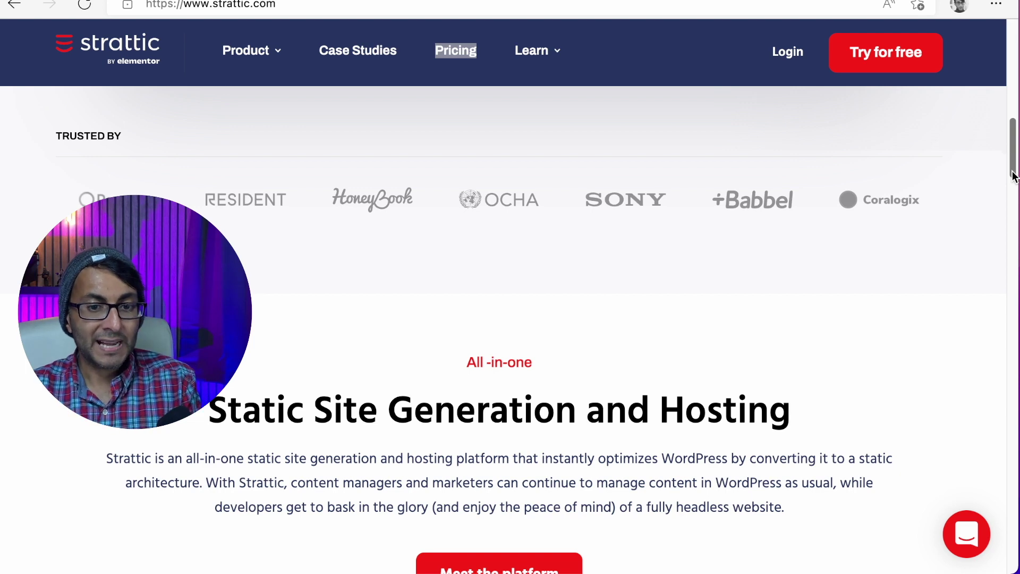
mouse_move(1013, 176)
mouse_down()
mouse_move(1008, 258)
mouse_move(1014, 174)
mouse_move(1015, 196)
mouse_up()
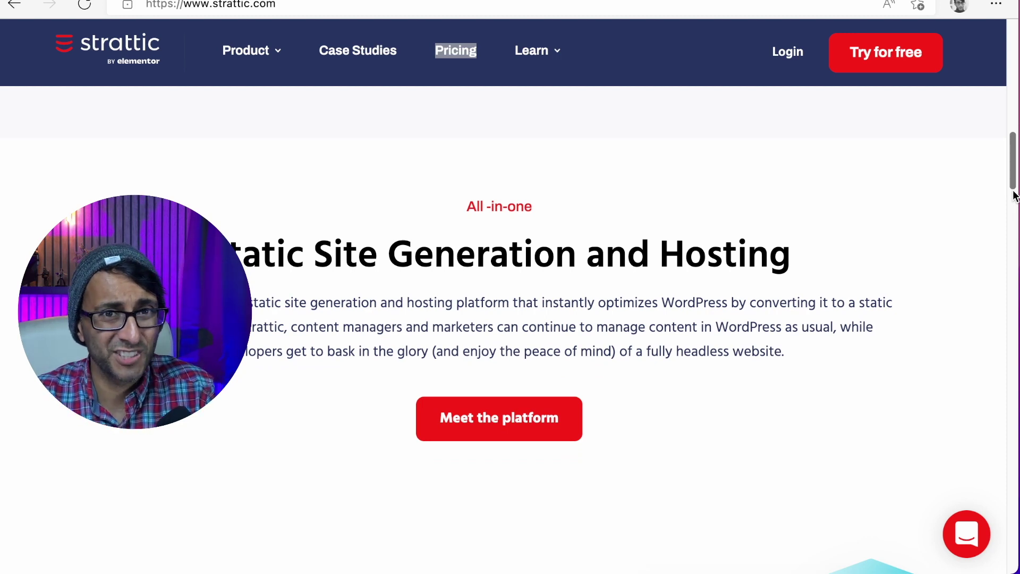
drag(1016, 195, 996, 303)
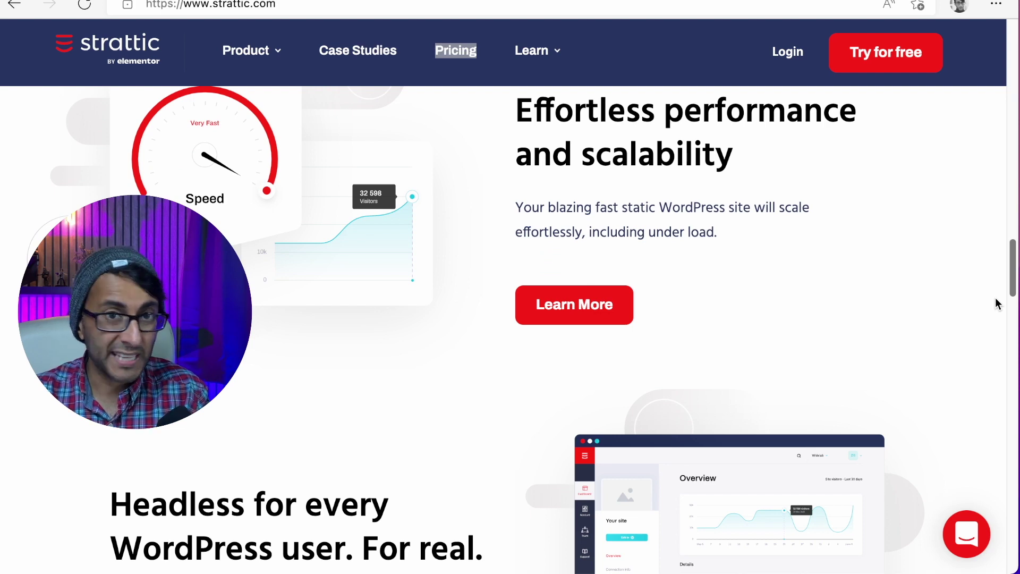
drag(996, 298, 992, 341)
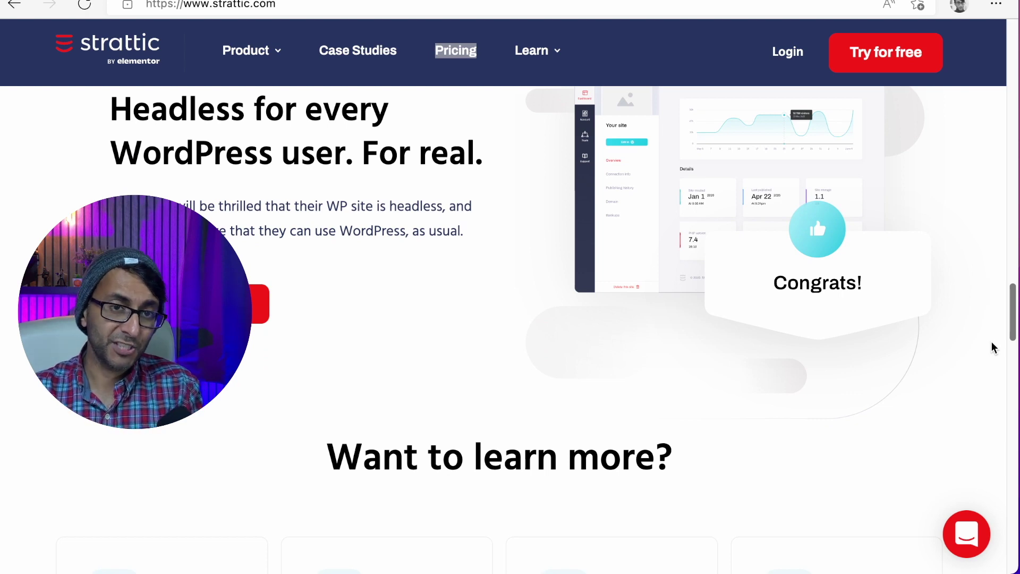
drag(992, 342, 988, 372)
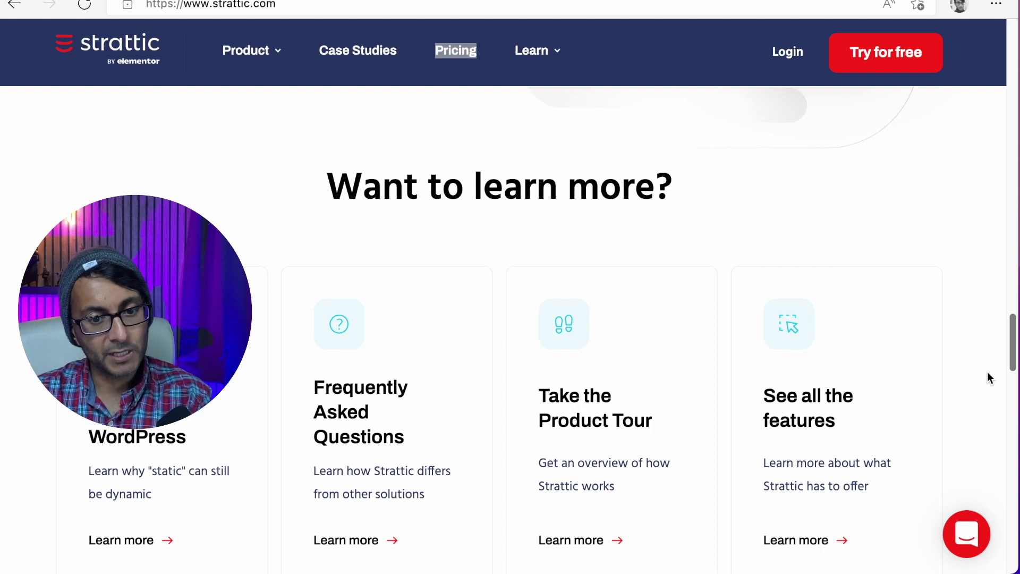
scroll(988, 372, up, 10)
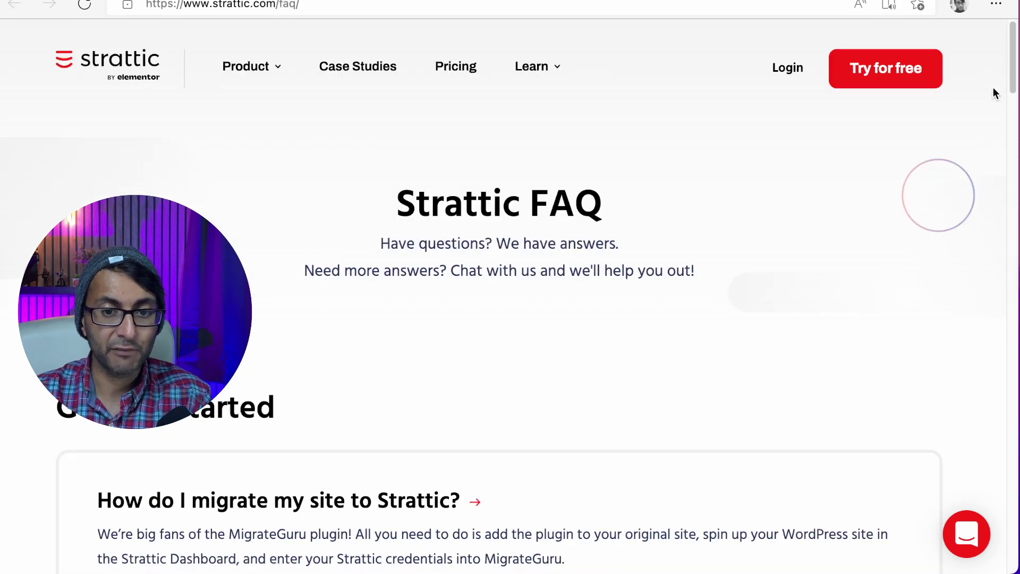
drag(1012, 72, 1012, 264)
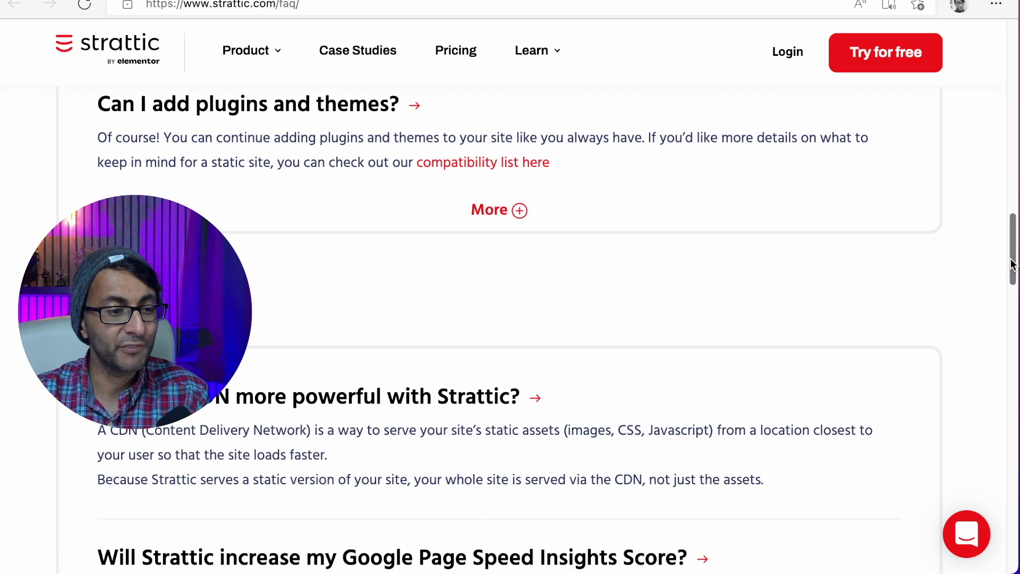
drag(1012, 264, 1012, 297)
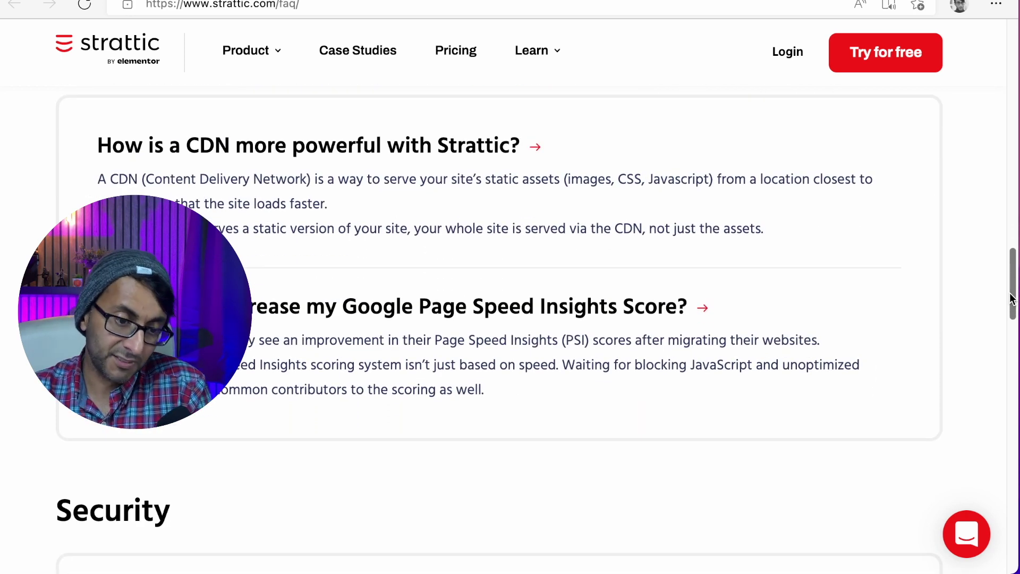
drag(1012, 297, 952, 109)
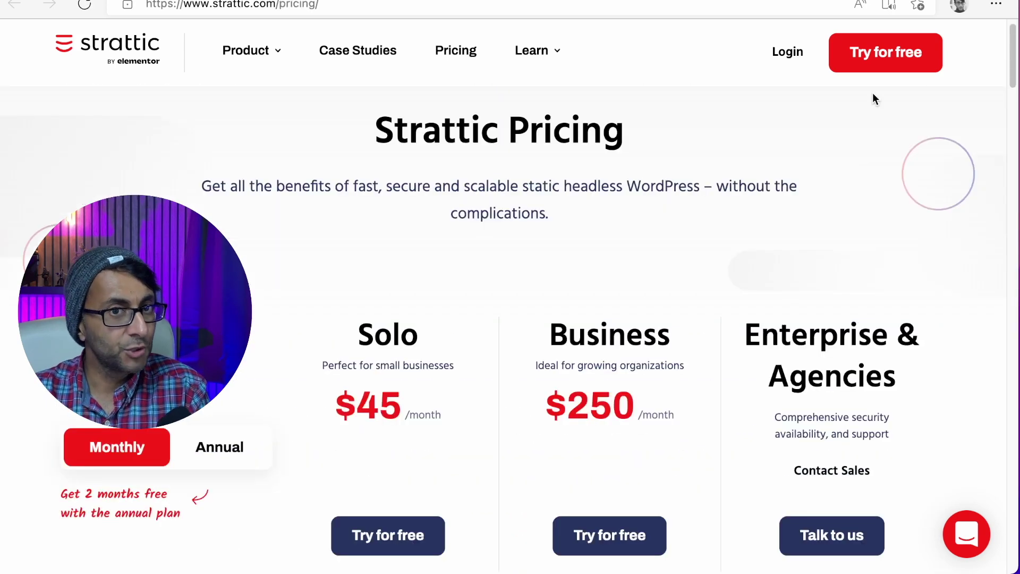
- Compare the Solo, Business and Enterprise plans' seats, websites and storage in the pricing table
drag(1012, 50, 1014, 71)
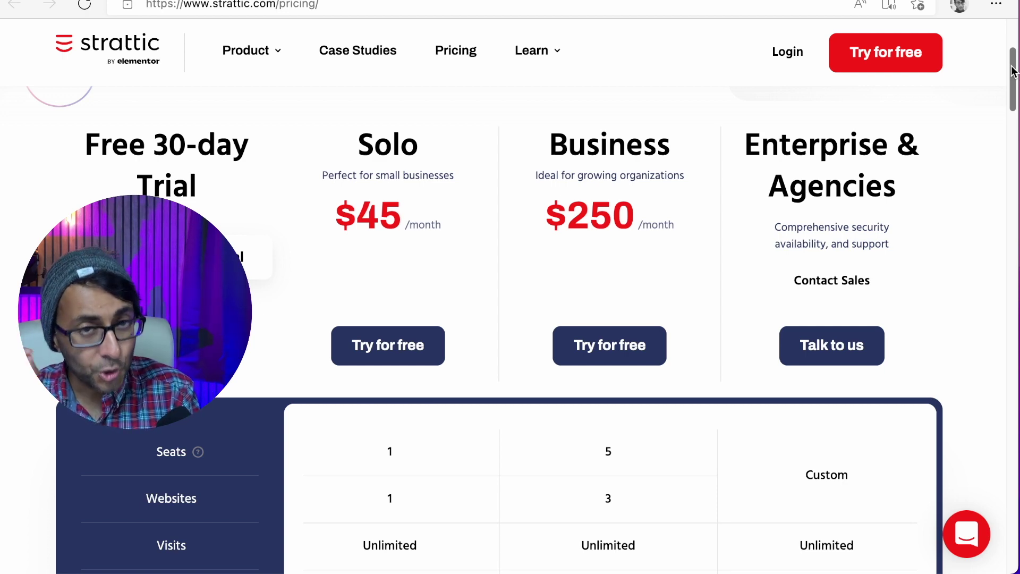
drag(1012, 72, 1013, 153)
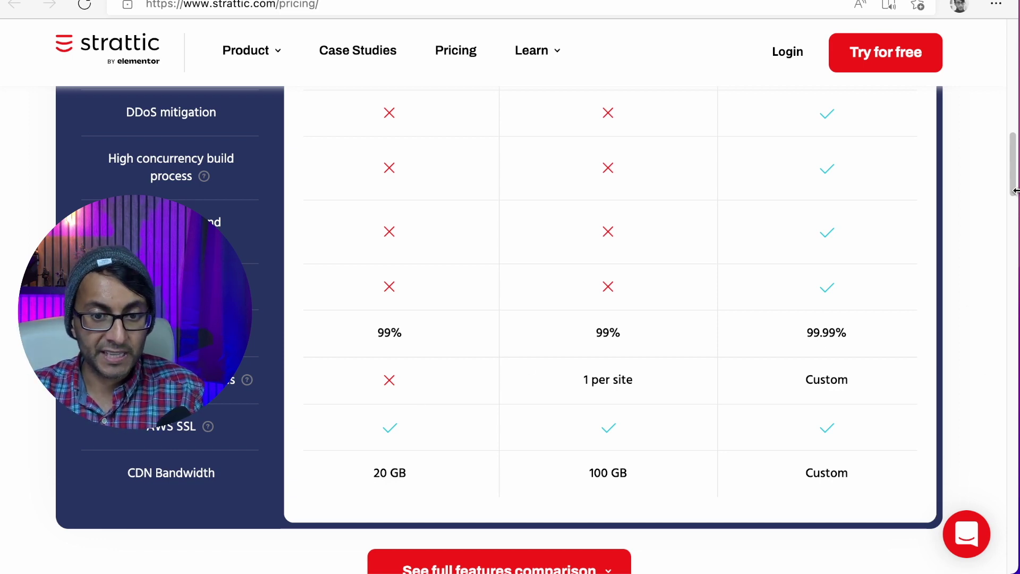
drag(1016, 192, 1016, 141)
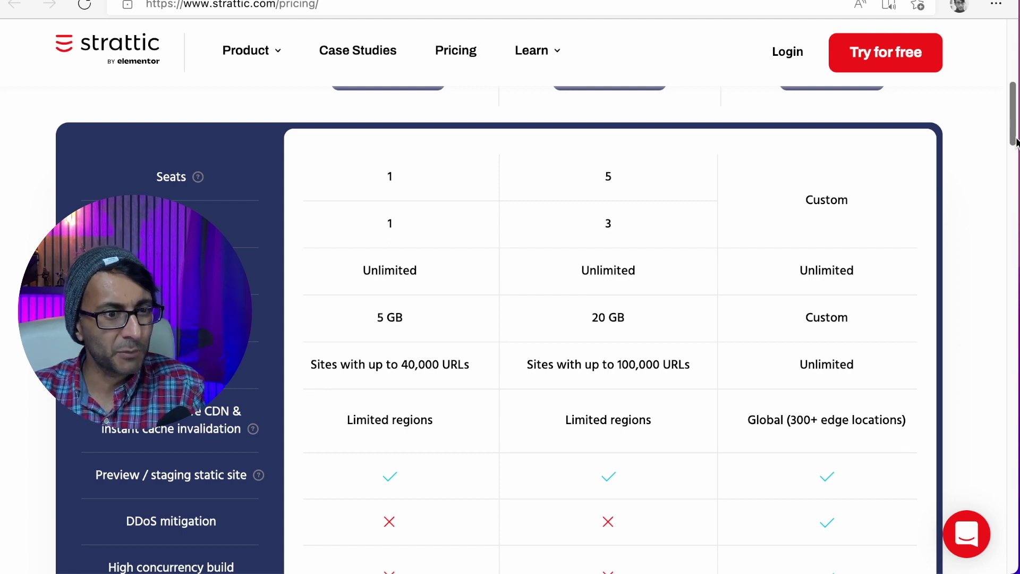
drag(1016, 141, 1016, 140)
scroll(711, 236, up, 3)
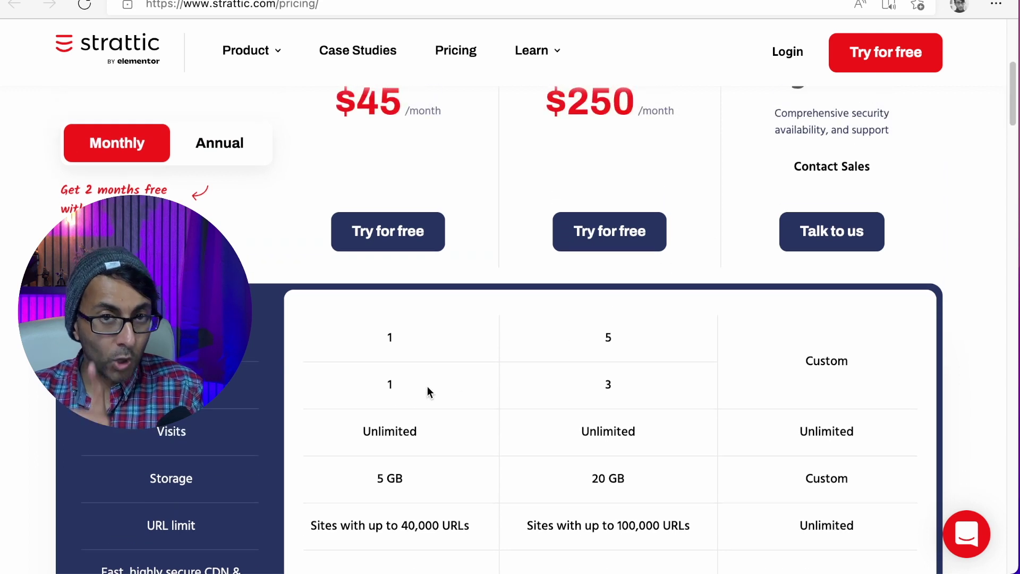
mouse_move(239, 340)
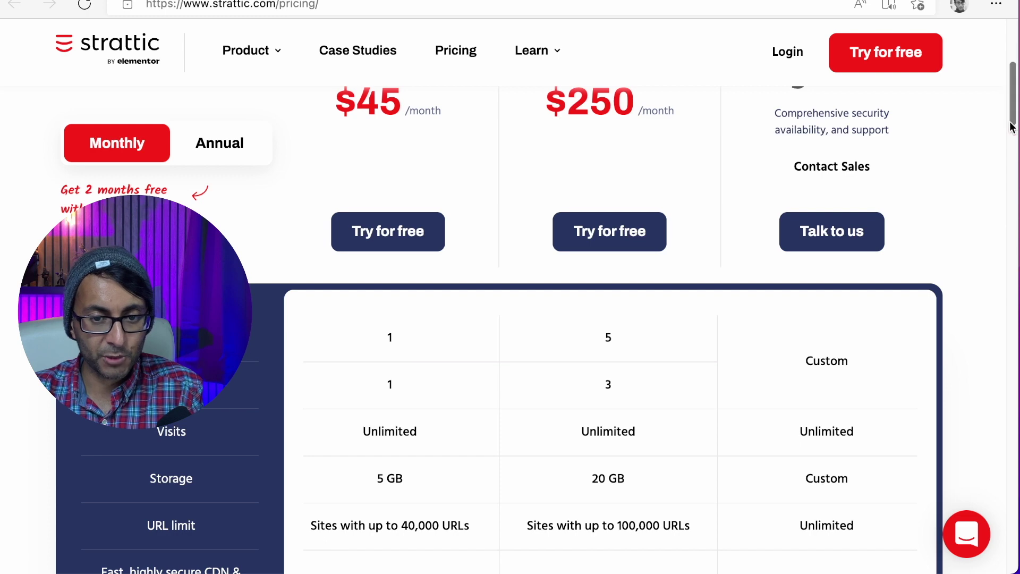
drag(1015, 120, 1015, 106)
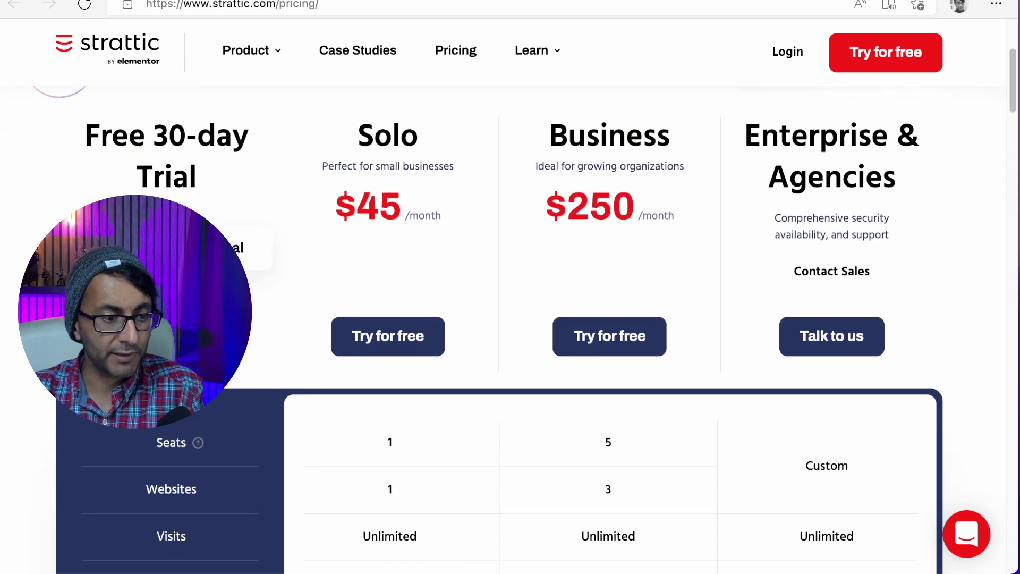
- Start the Strattic free-trial signup
mouse_move(201, 451)
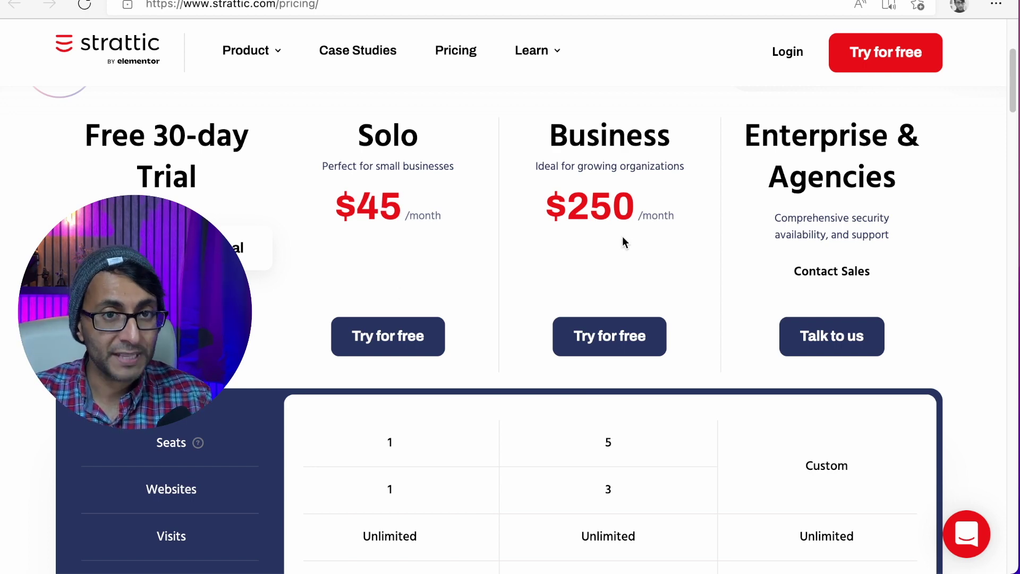
click(896, 61)
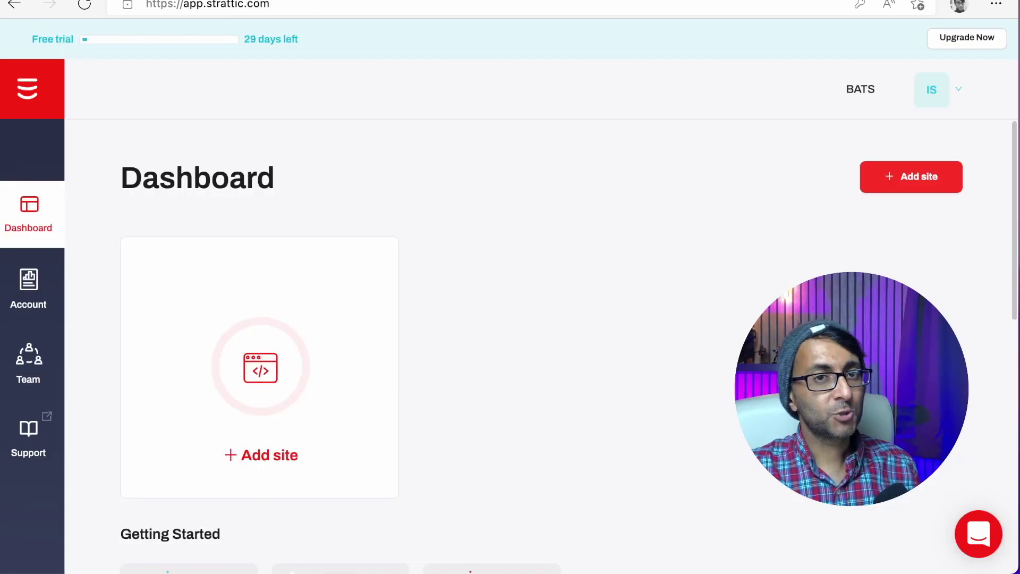
click(970, 535)
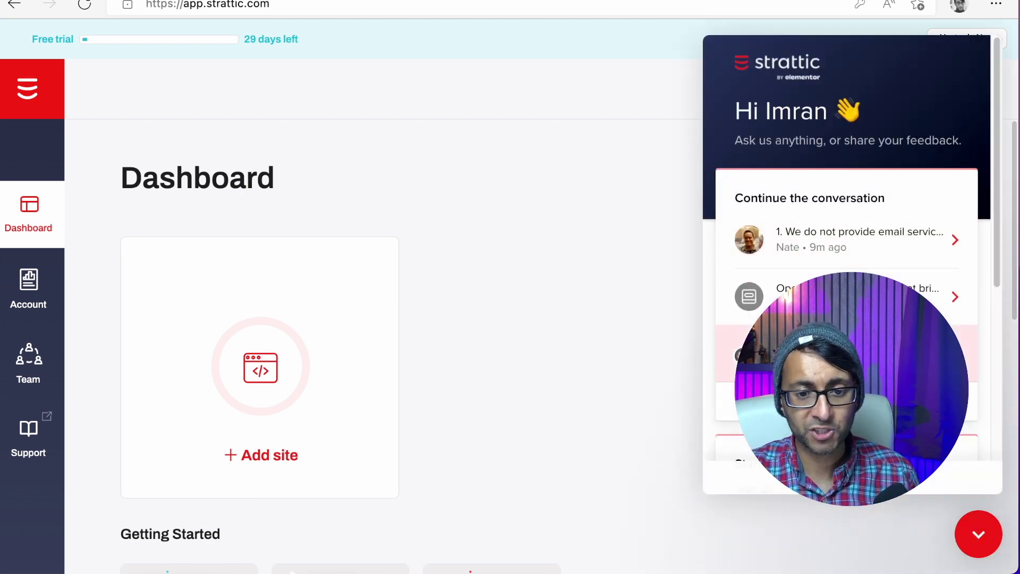
click(976, 537)
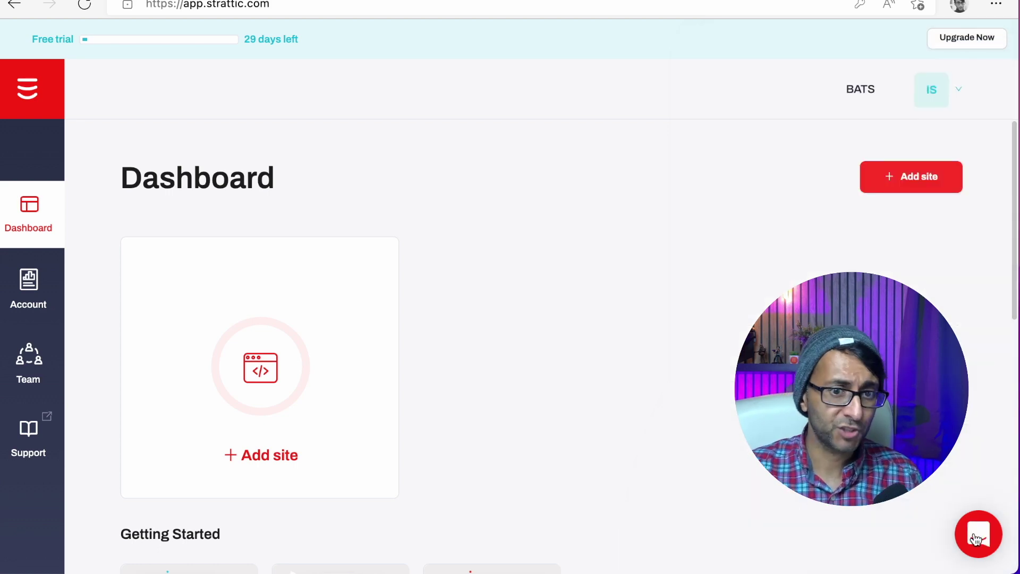
click(971, 45)
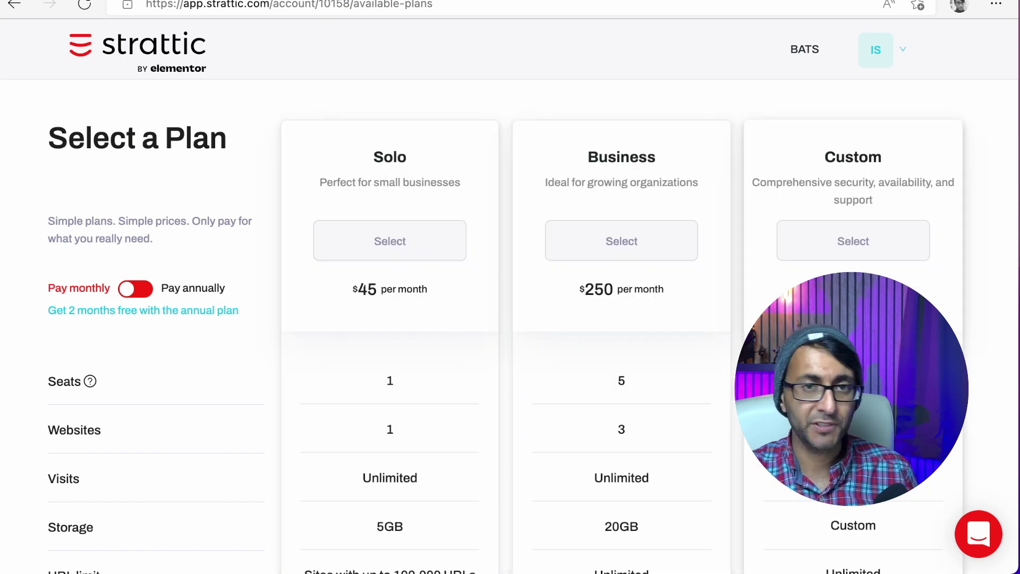
click(14, 10)
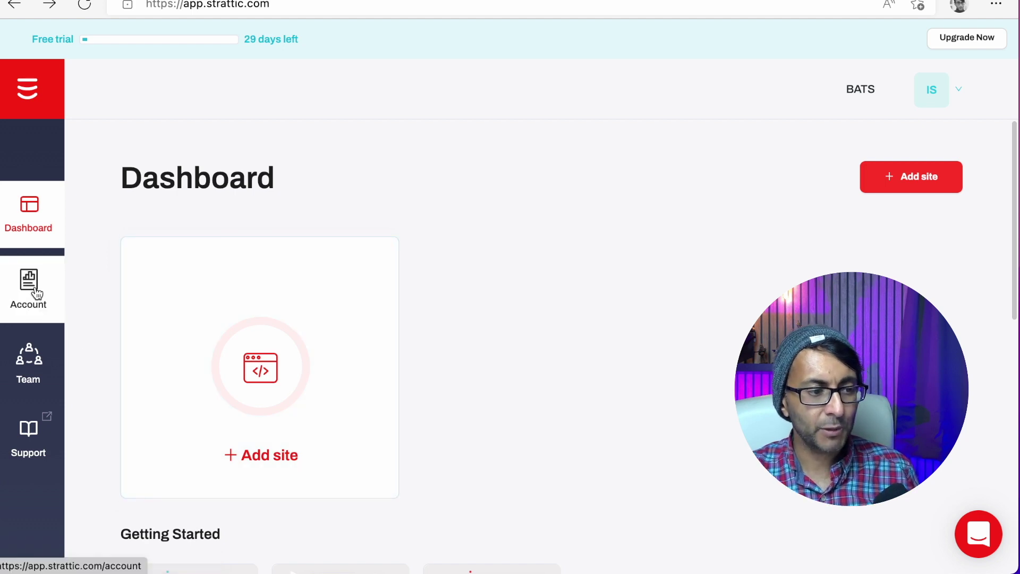
click(259, 404)
- Create a new site named Staging Test Site
click(557, 224)
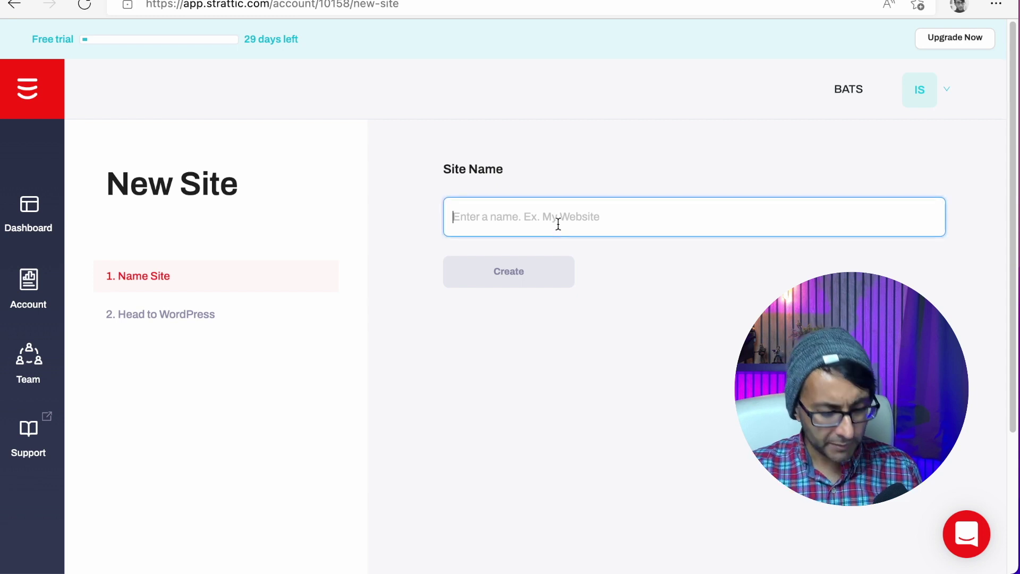
text(Stat)
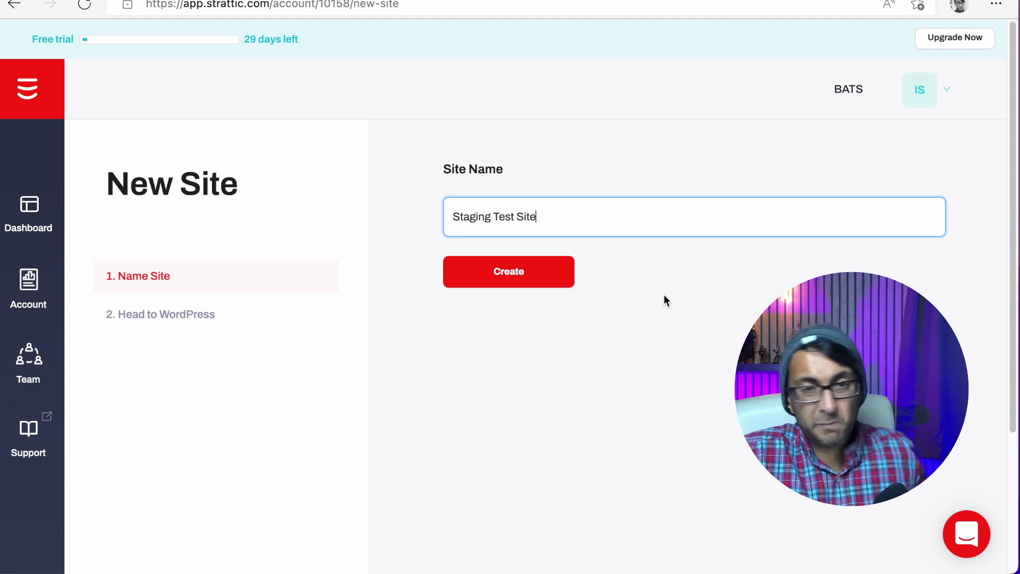
click(524, 281)
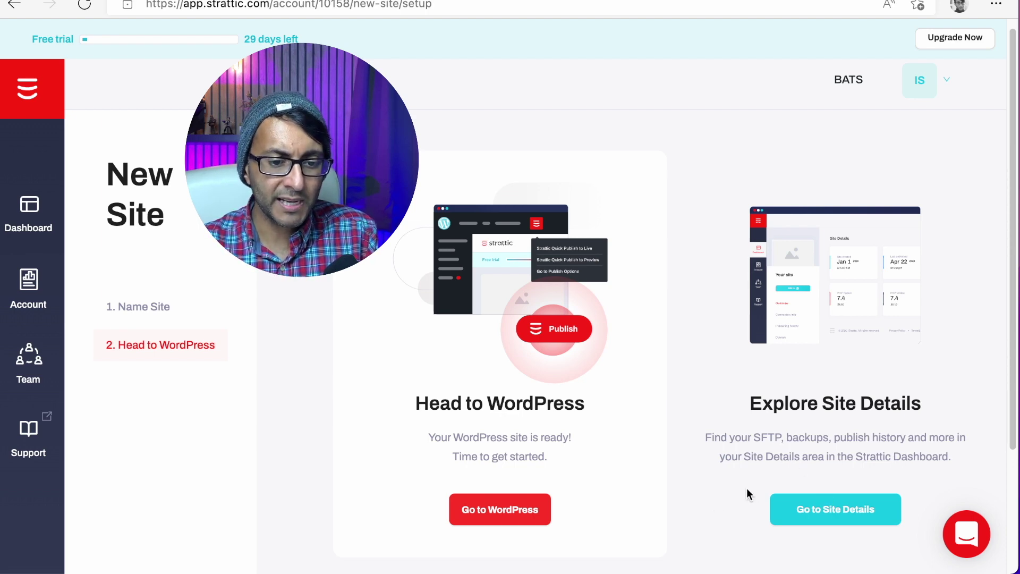
- Open the new site's details and show the preview site's connection info
click(833, 512)
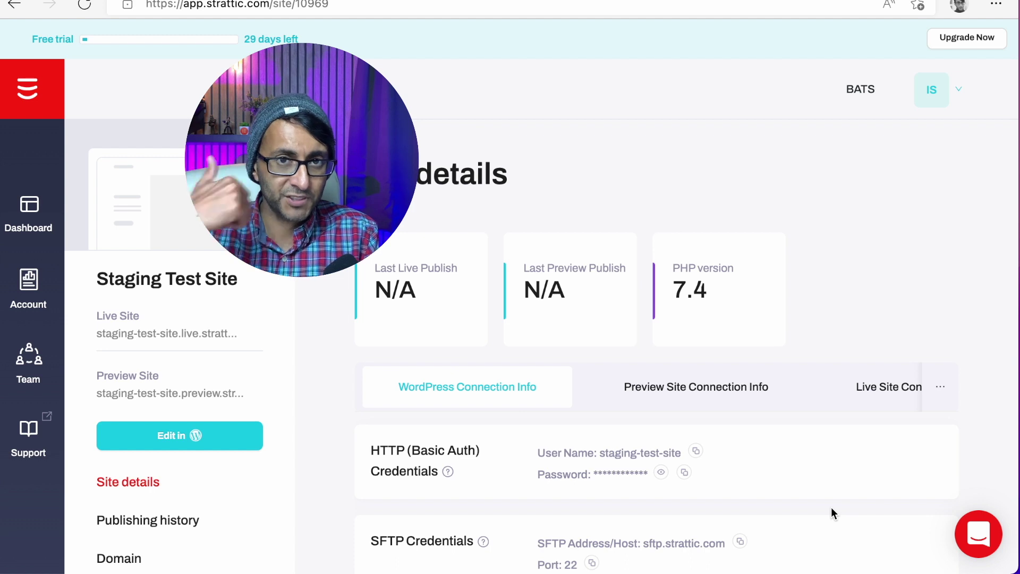
scroll(786, 381, right, 3)
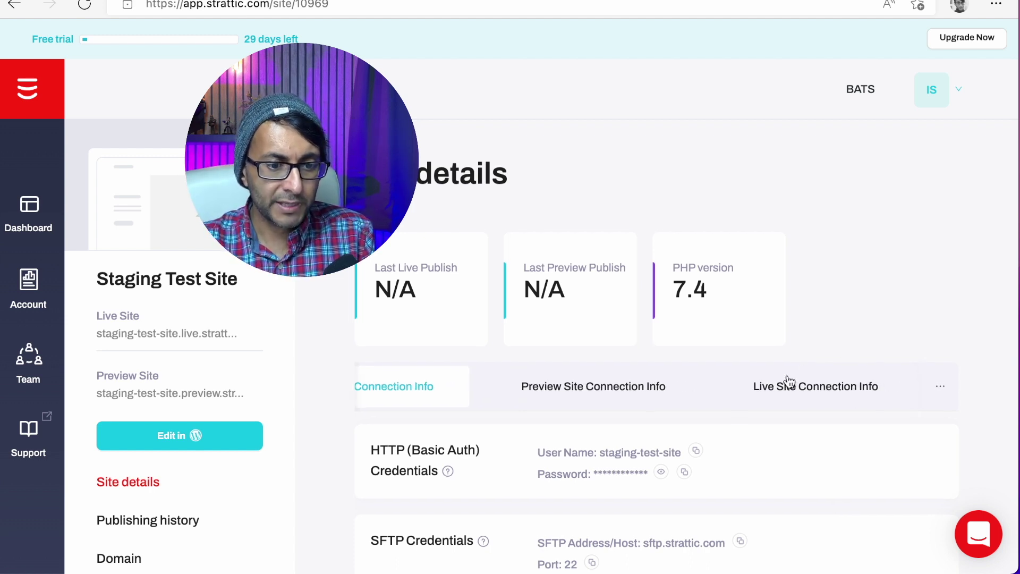
scroll(768, 372, down, 1)
scroll(770, 373, left, 3)
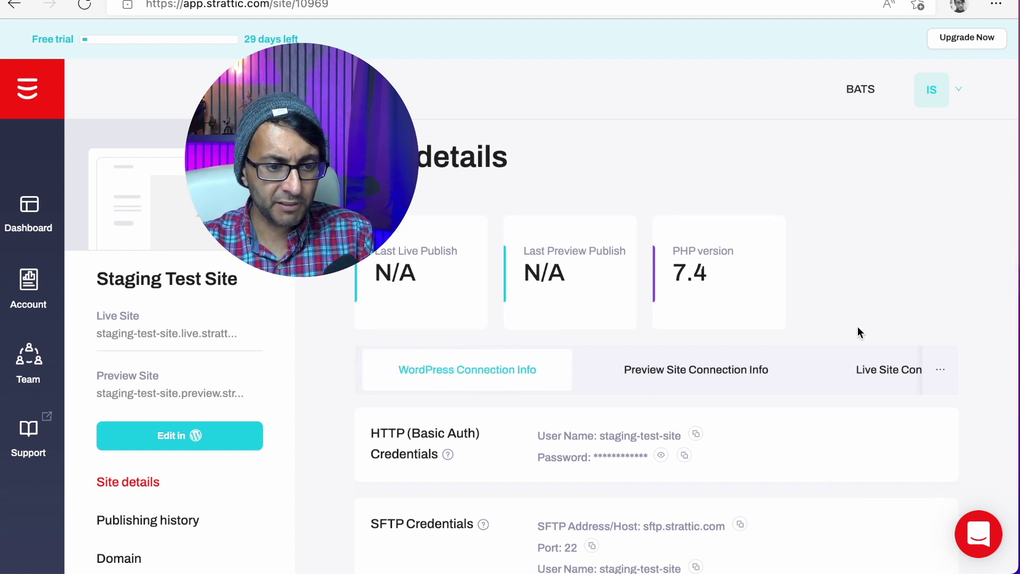
scroll(690, 417, down, 7)
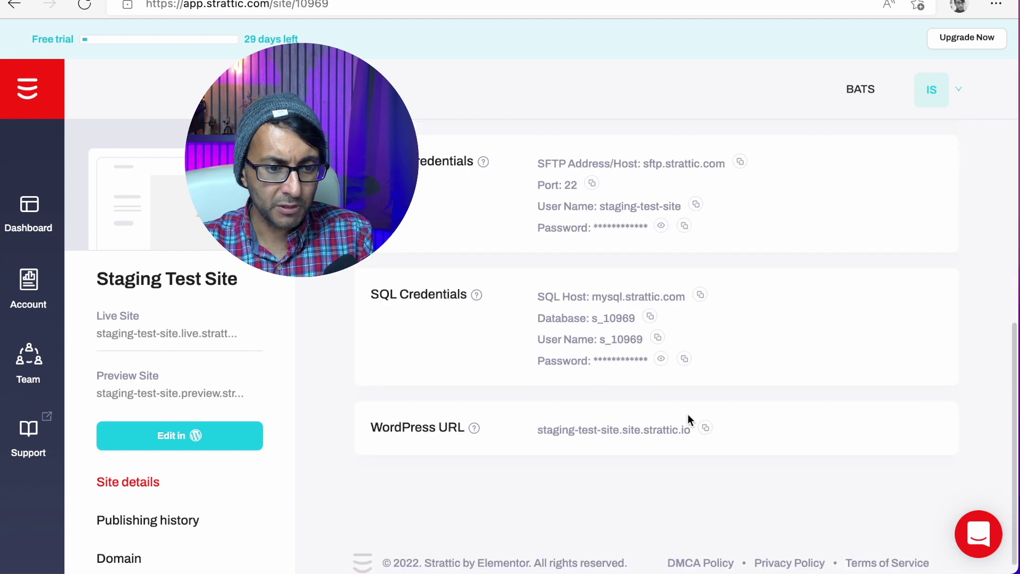
scroll(687, 417, up, 7)
click(679, 389)
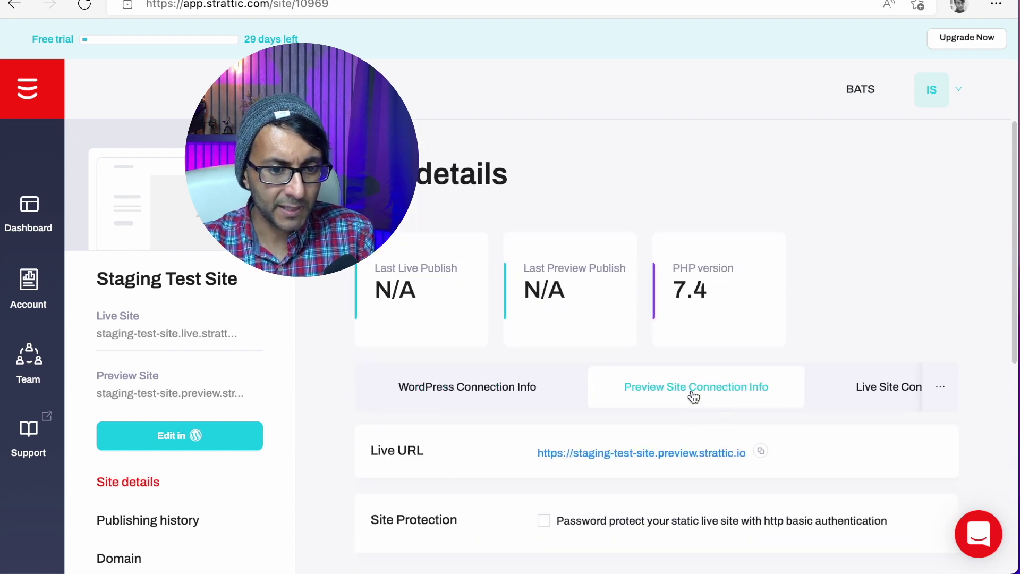
scroll(745, 412, down, 2)
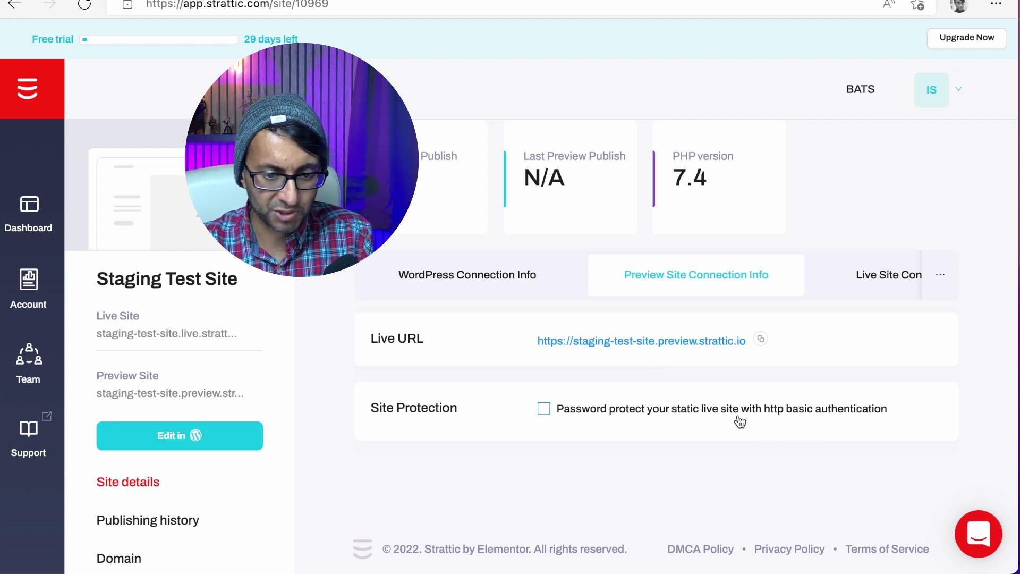
- View the live site connection details and the WordPress connection credentials
click(877, 283)
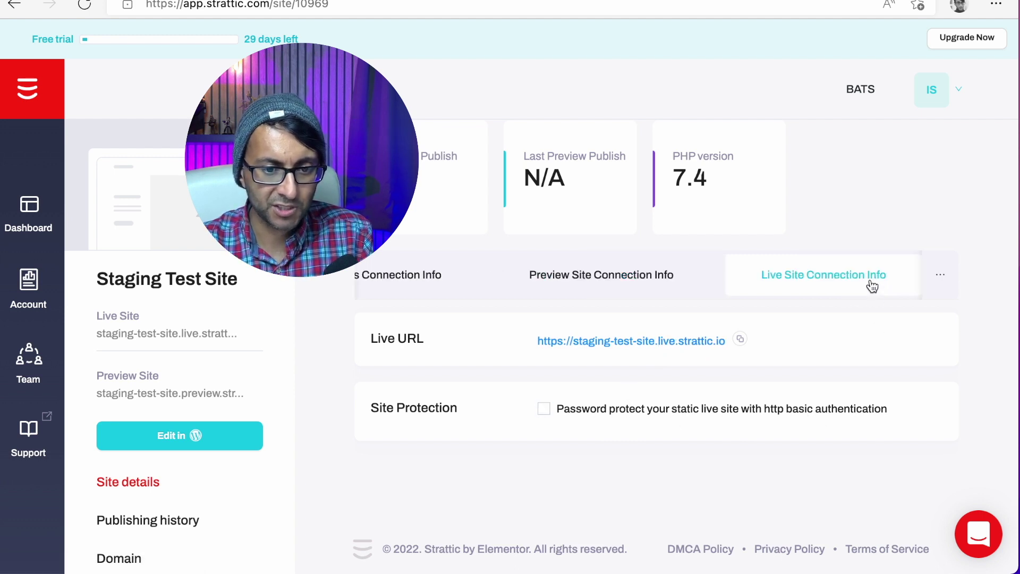
mouse_move(936, 274)
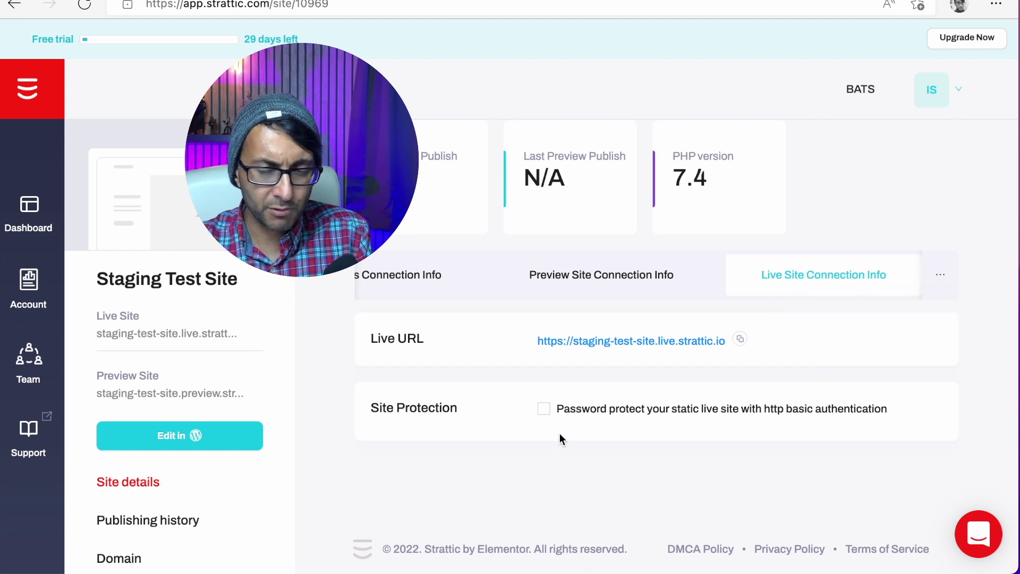
click(432, 281)
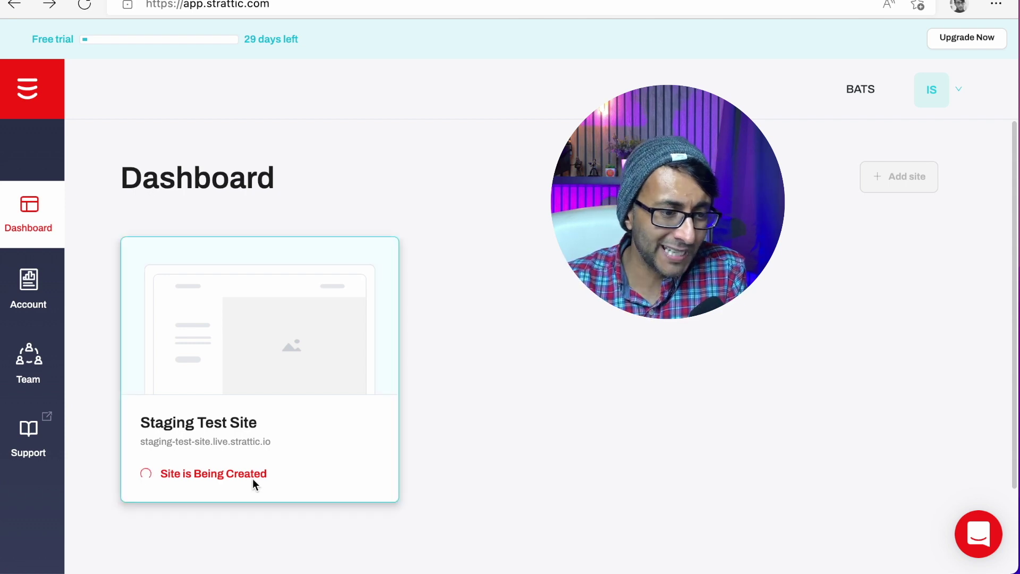
- Copy the staging site's live address and load it in the other browser tab
drag(282, 443, 130, 444)
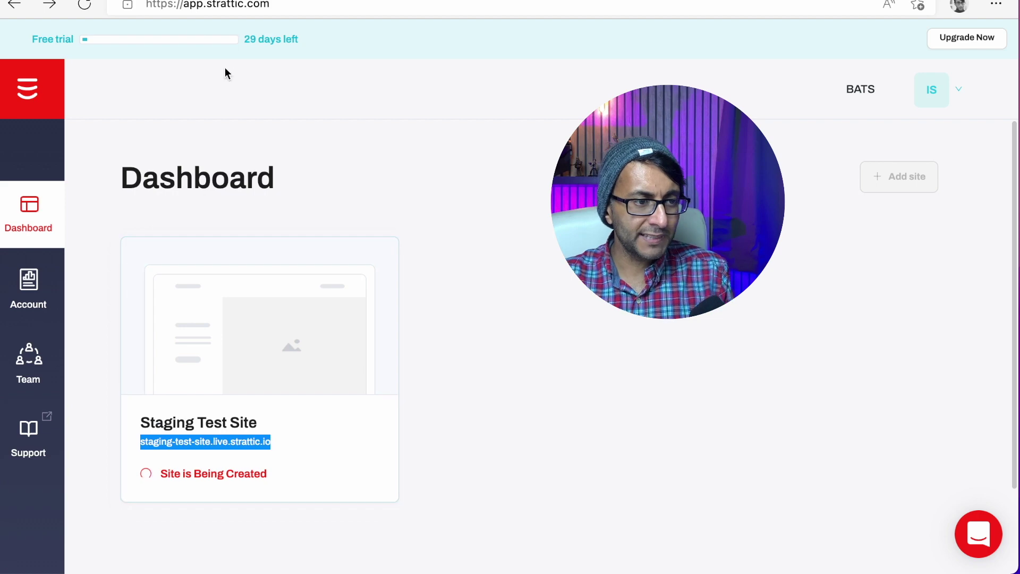
key(ctrl+Tab)
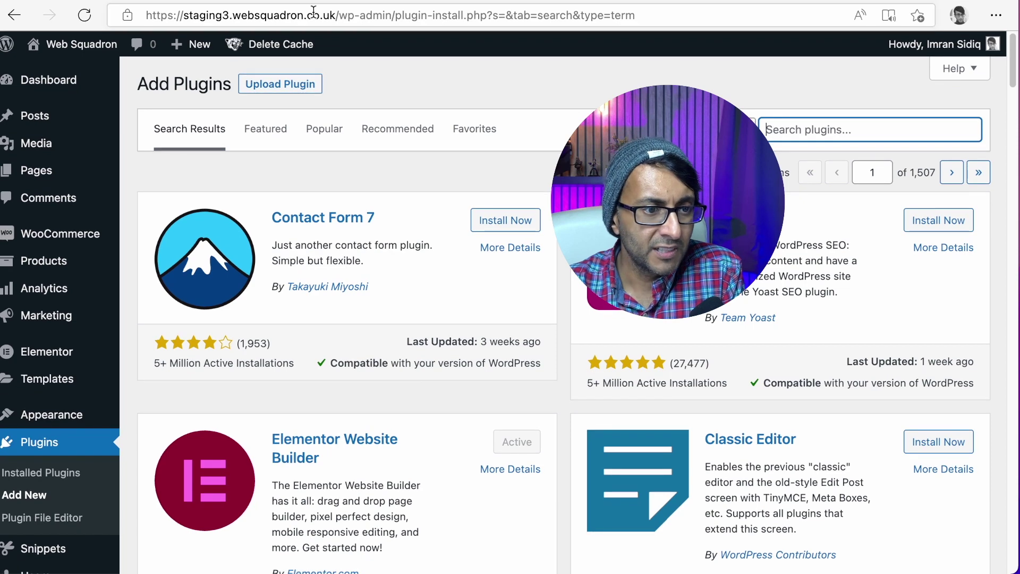
click(342, 25)
drag(340, 19, 795, 22)
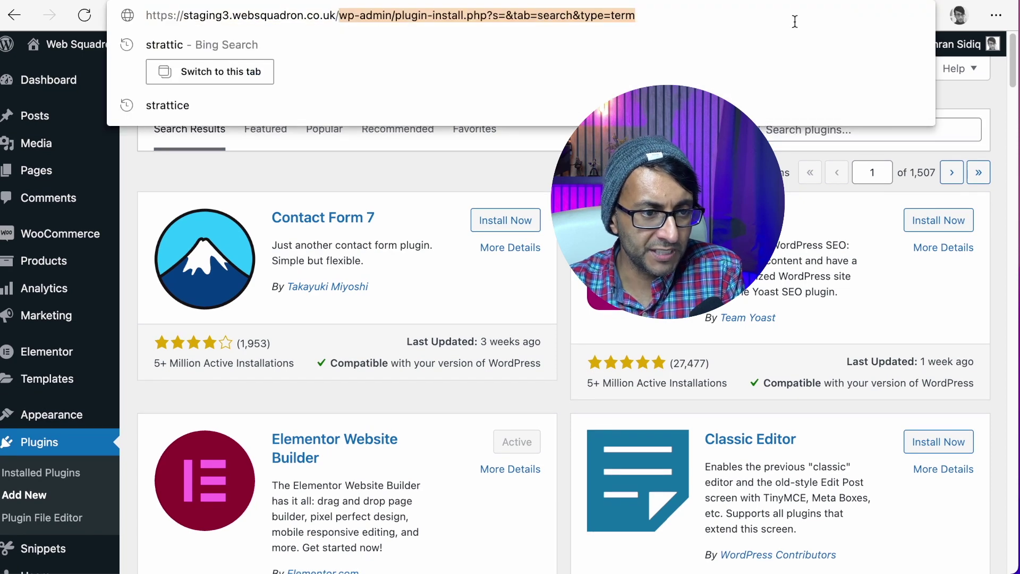
key(BackSpace)
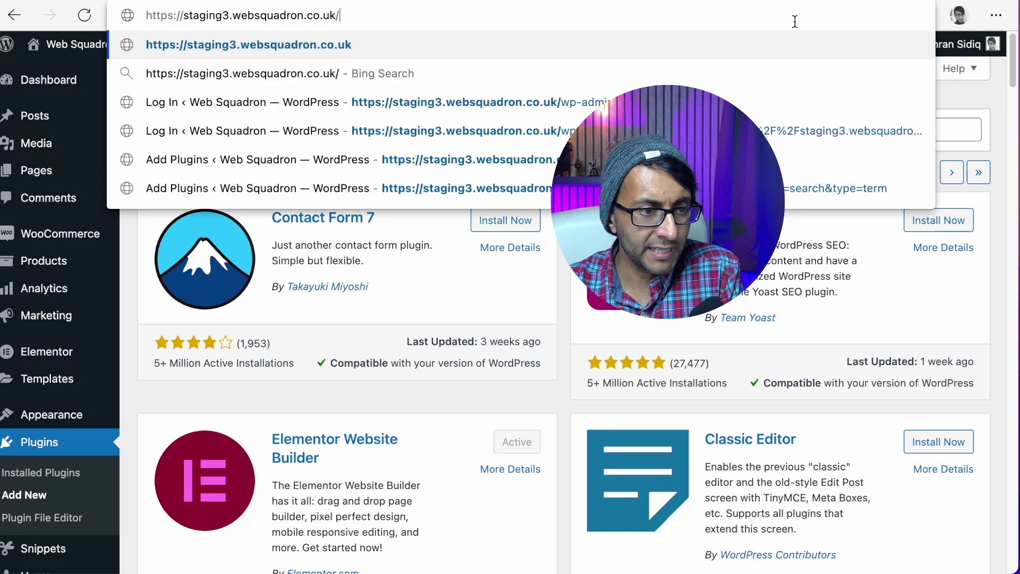
key(Return)
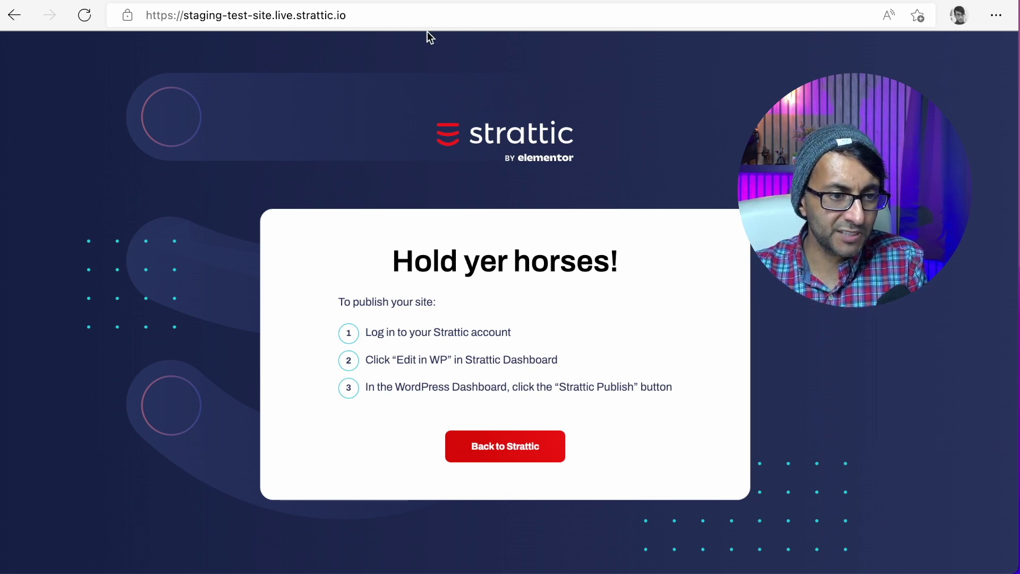
- Return to the dashboard and check the Staging Test Site details until creation finishes
key(super+Left)
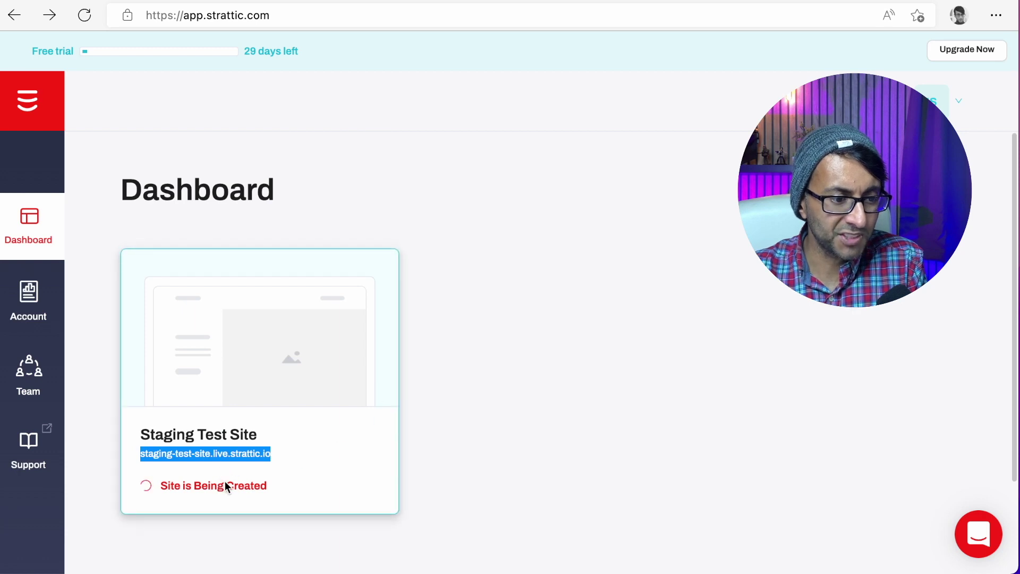
click(343, 464)
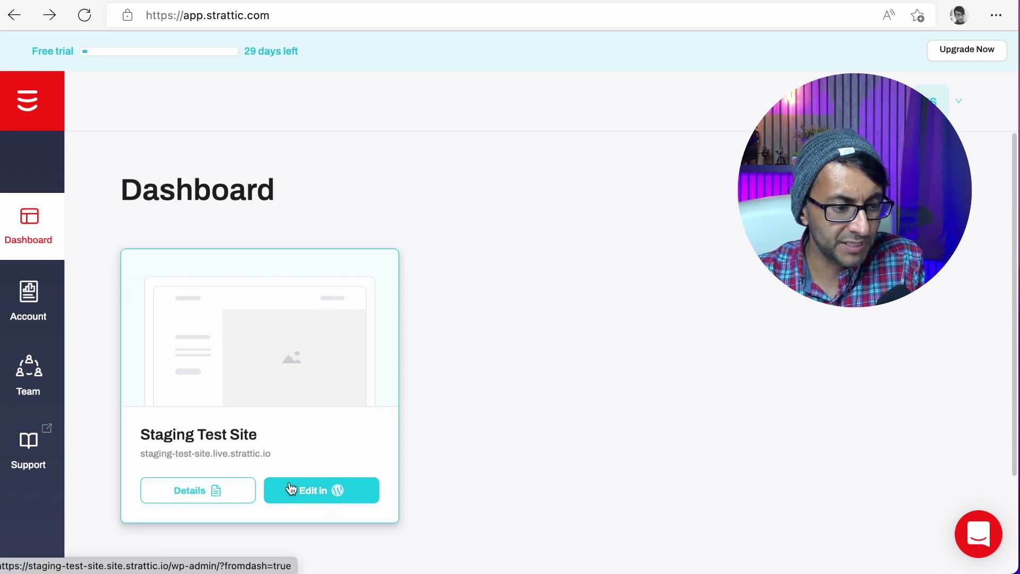
click(179, 492)
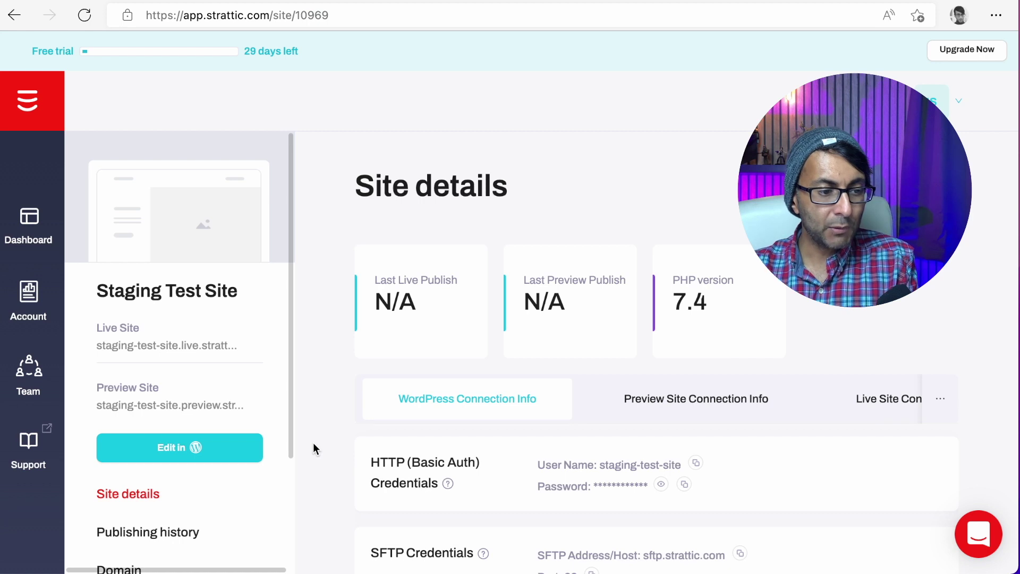
click(15, 15)
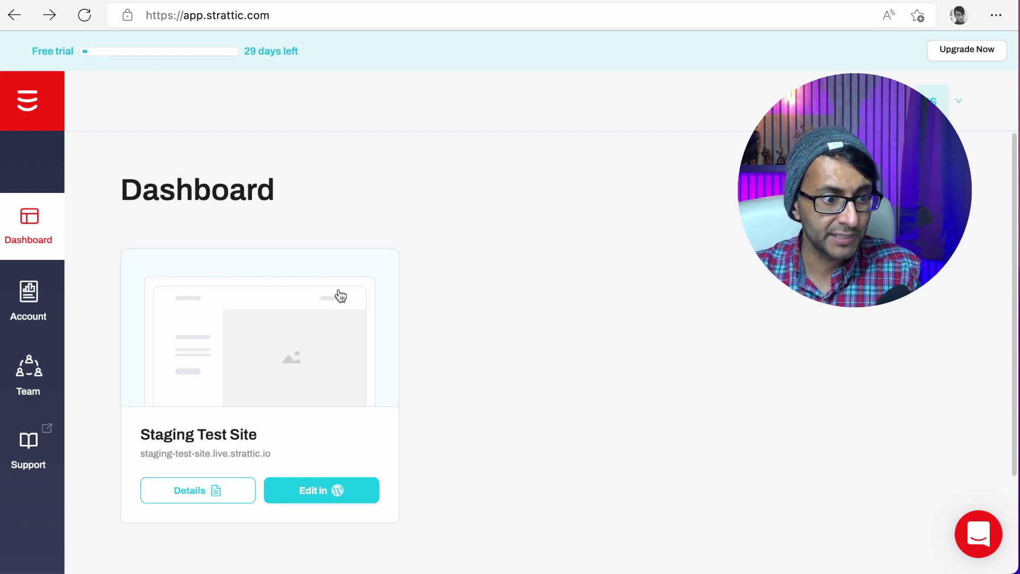
- Launch the staging site's WordPress installer and continue with English (UK) as the language
click(326, 491)
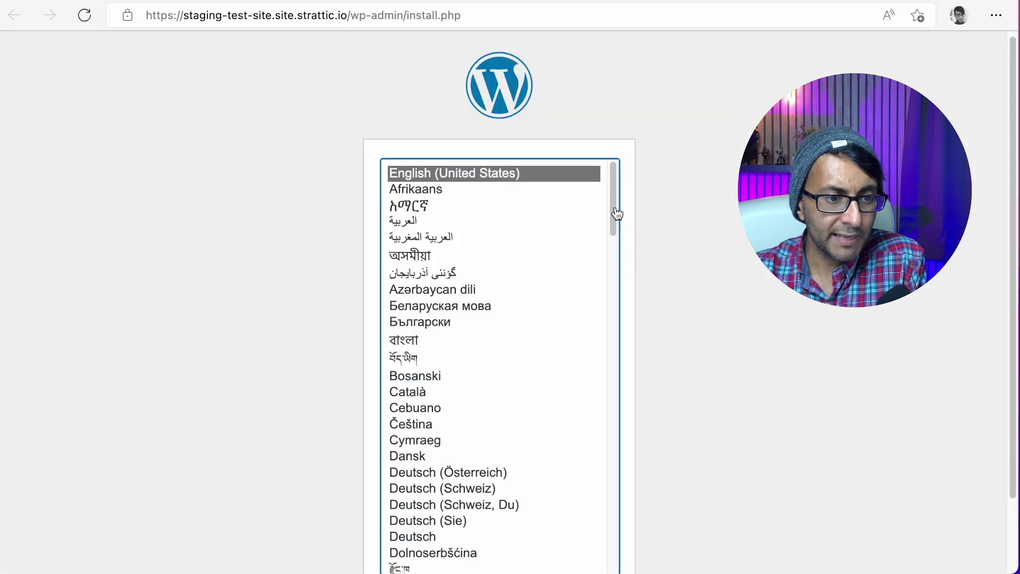
drag(613, 180, 624, 275)
scroll(624, 276, down, 2)
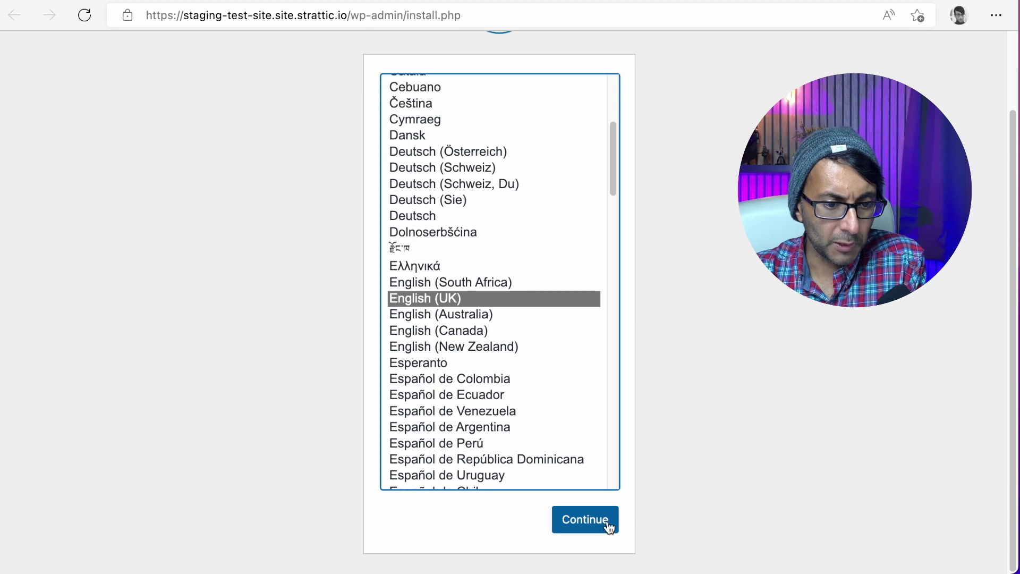
click(592, 520)
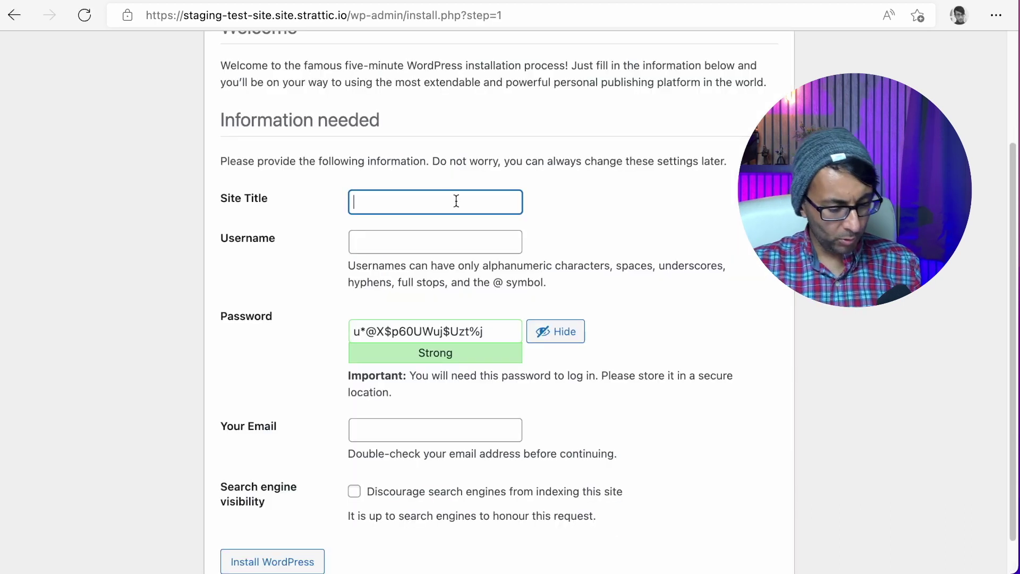
- Enter 'Staging Test' as the WordPress site title and move on to the username field
text(Staging Test)
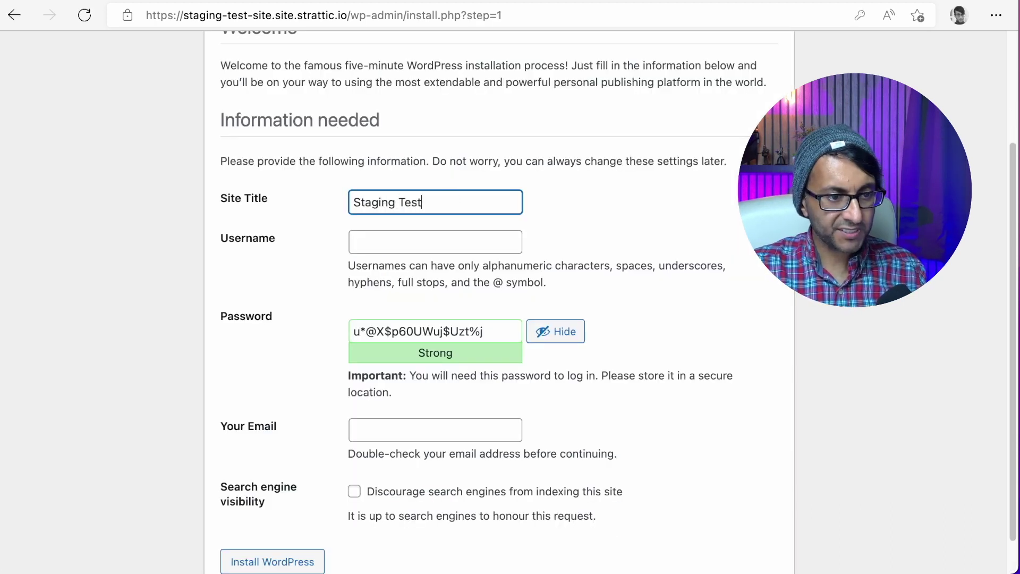
key(Tab)
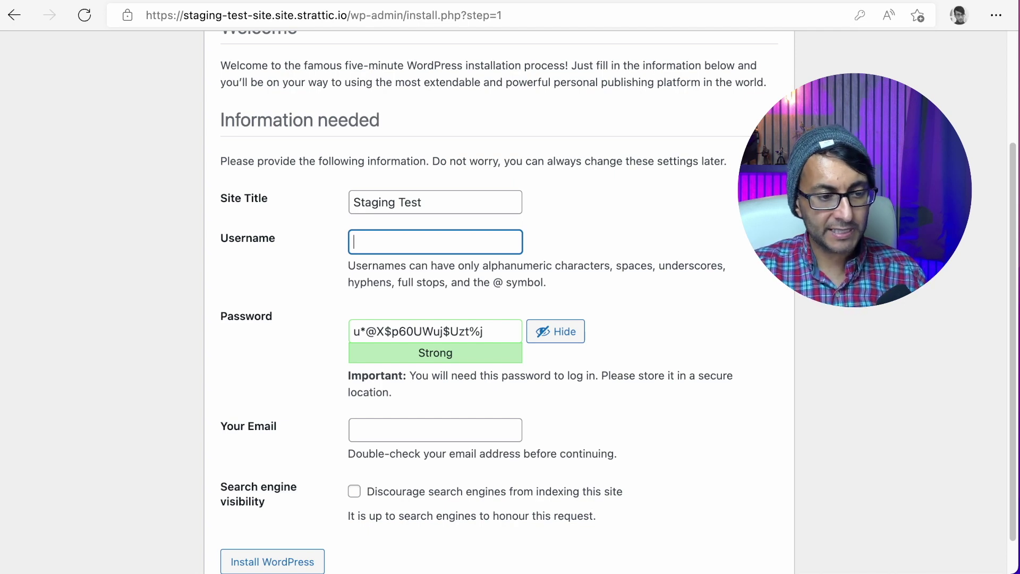
scroll(422, 489, down, 1)
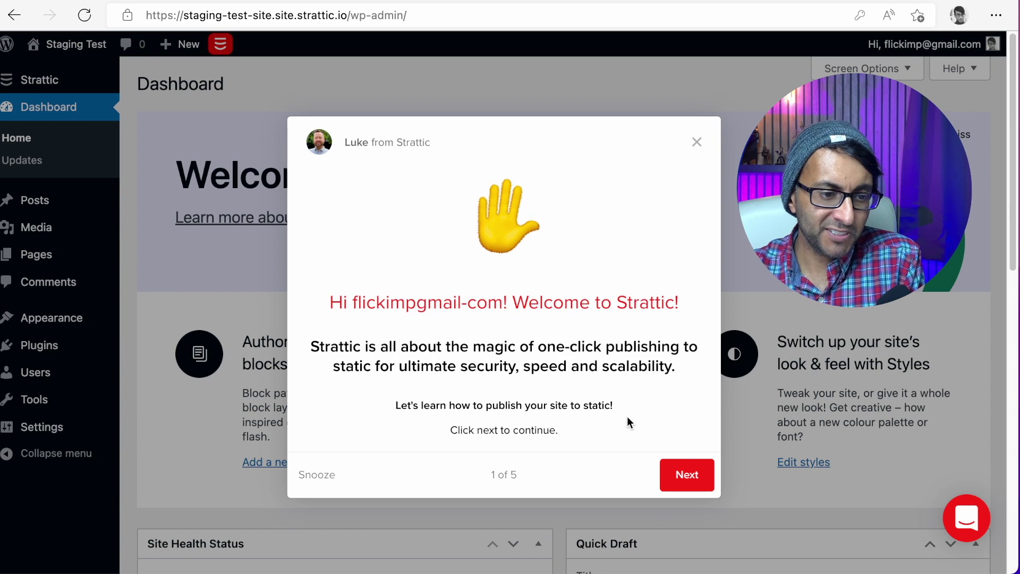
- Advance the Strattic welcome tour through all five steps and dismiss it
click(685, 481)
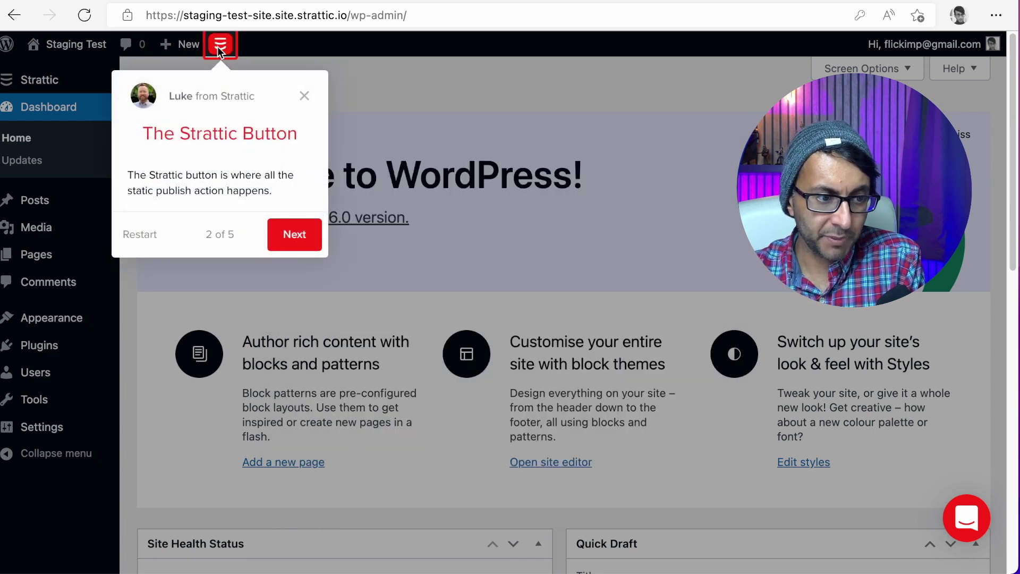
click(300, 237)
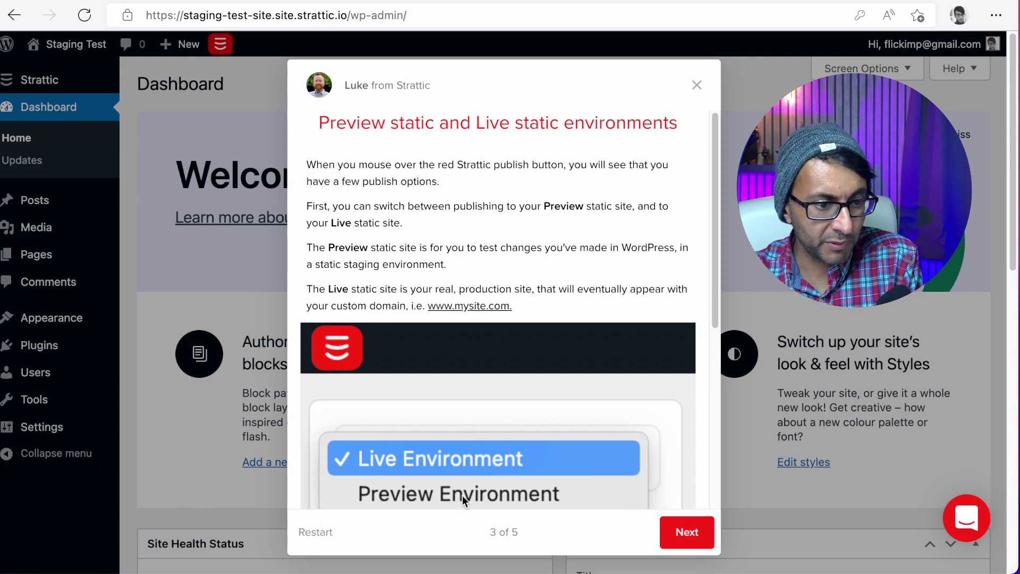
click(695, 537)
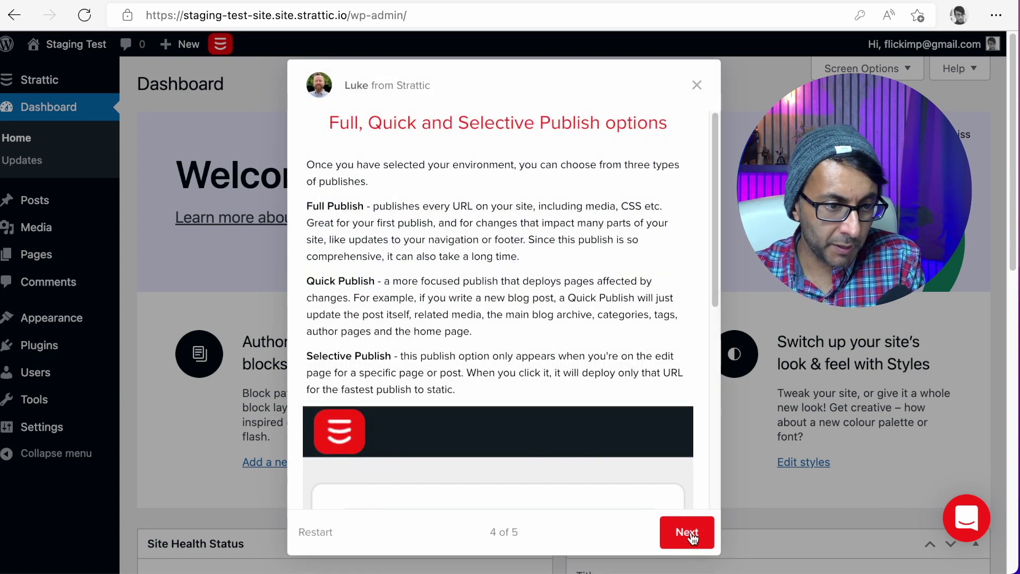
click(691, 538)
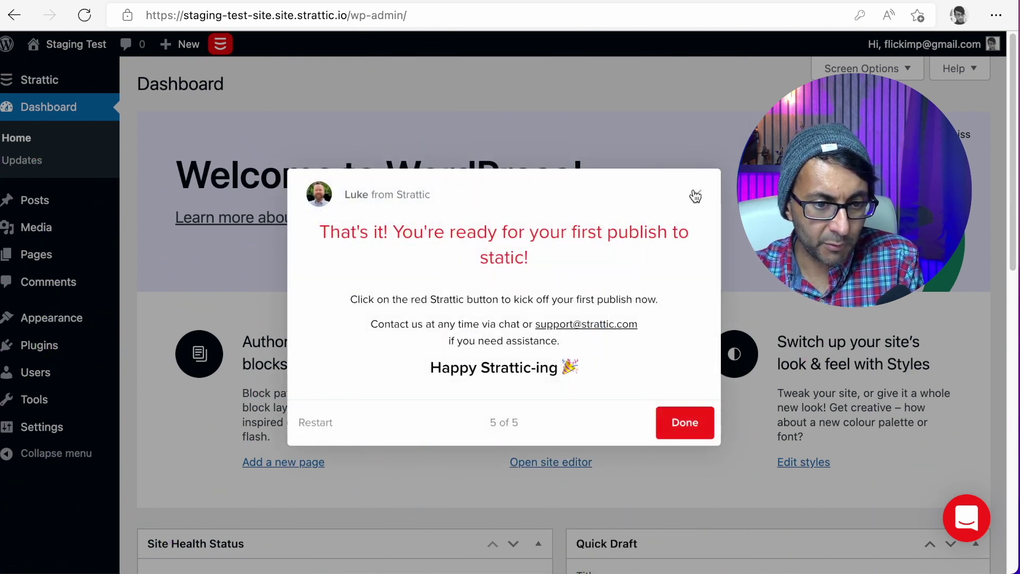
click(696, 194)
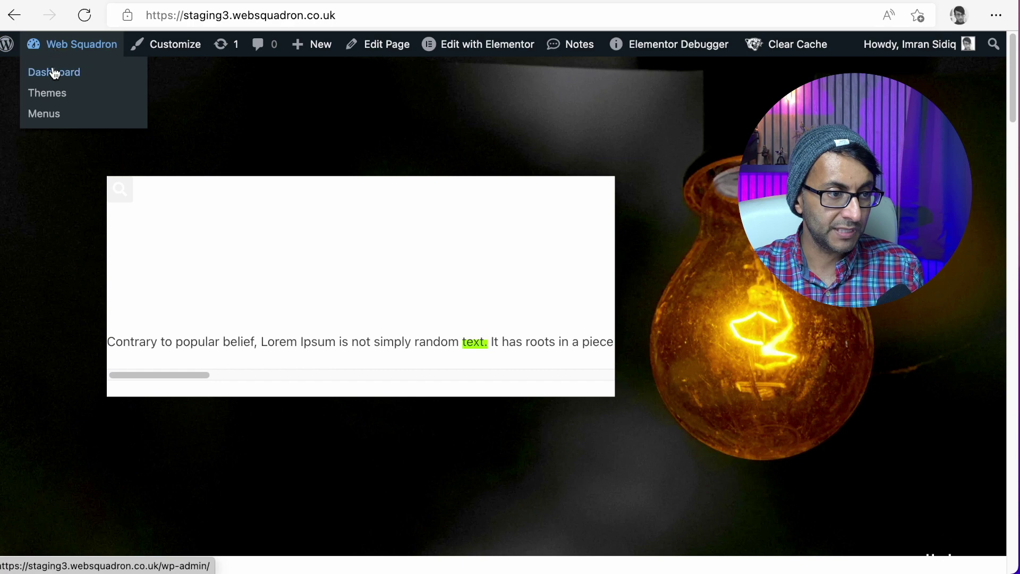
- From the Web Squadron dashboard's Plugins > Add New, install the Migrate Guru plugin
click(54, 70)
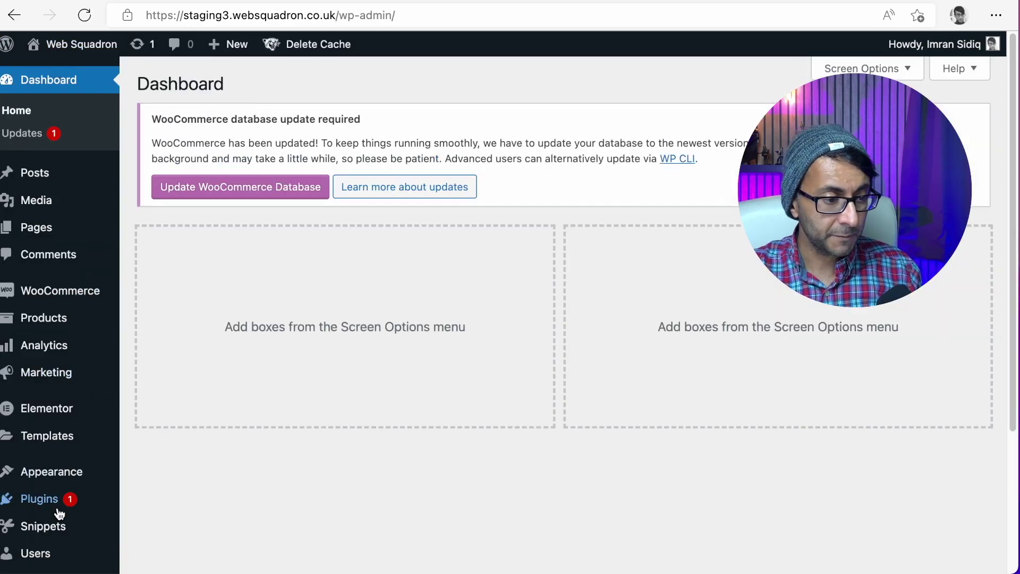
mouse_move(59, 508)
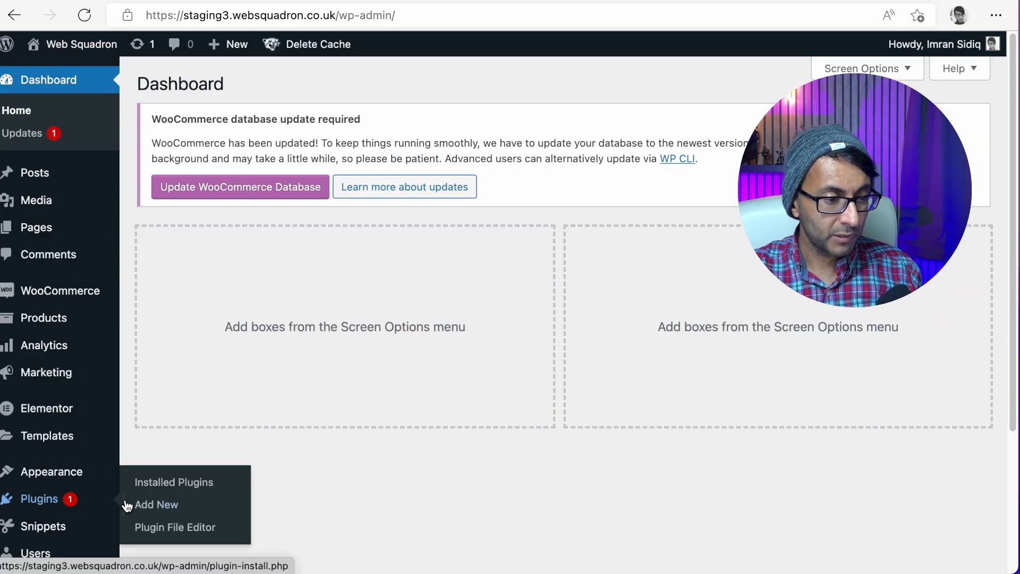
click(133, 503)
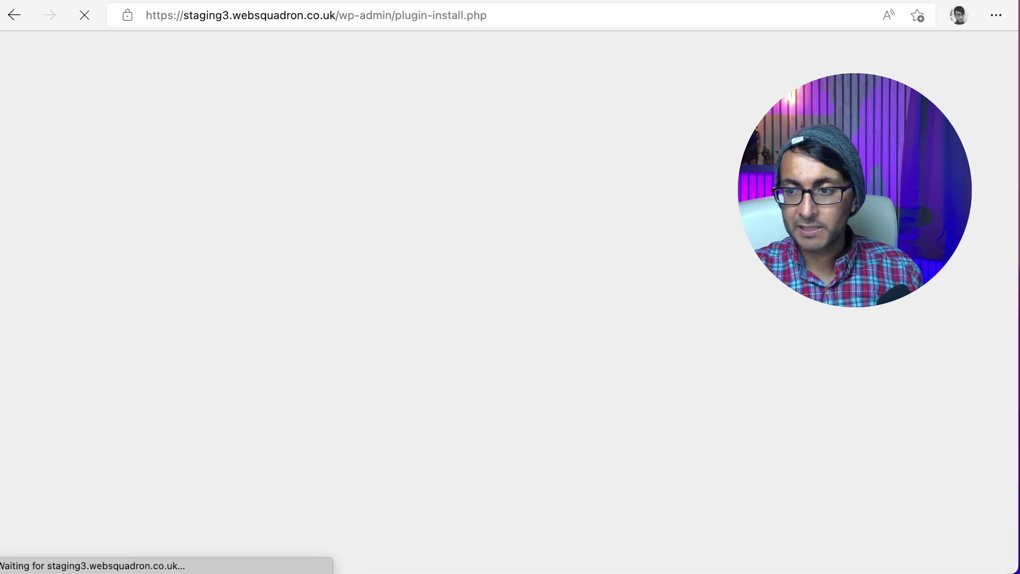
text(classic)
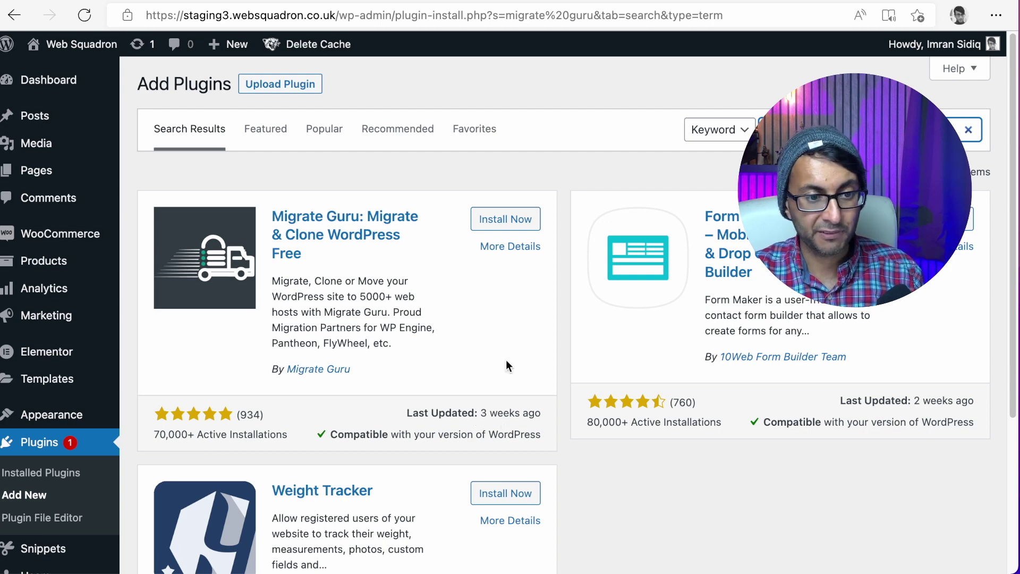
click(528, 228)
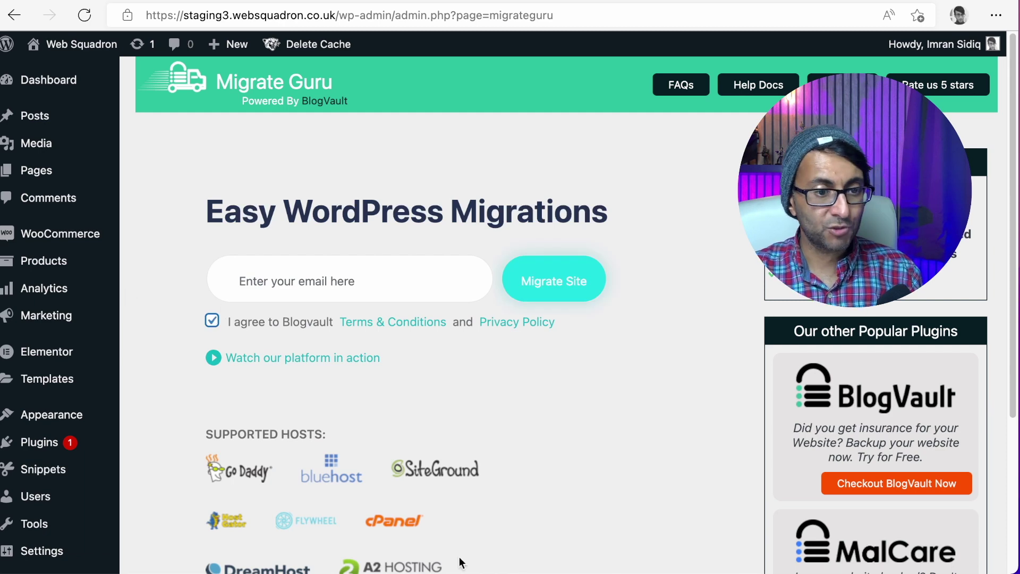
- Start a Migrate Guru migration with FTP as destination, and show Strattic's live site connection info
click(575, 267)
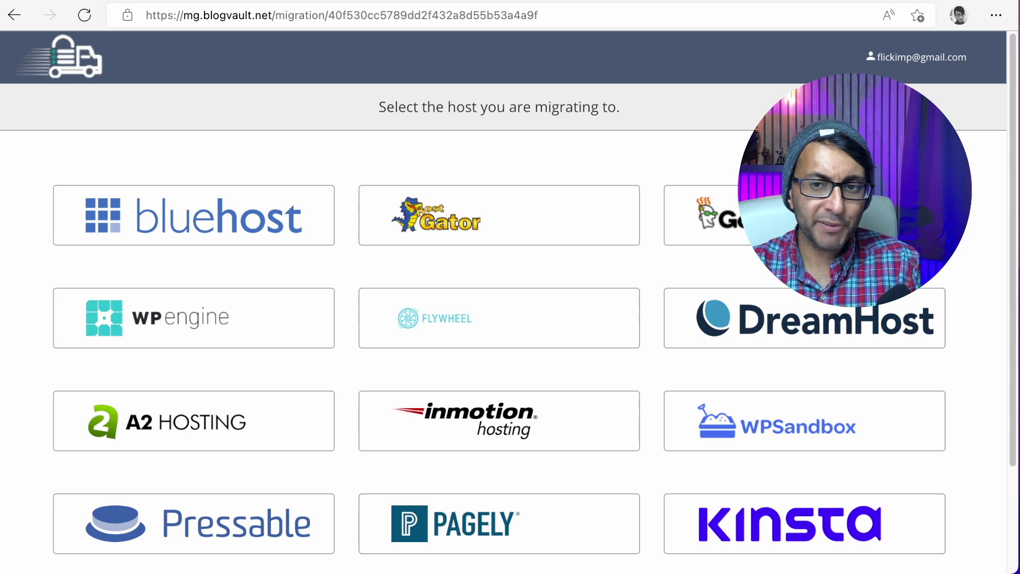
drag(1012, 165, 1015, 279)
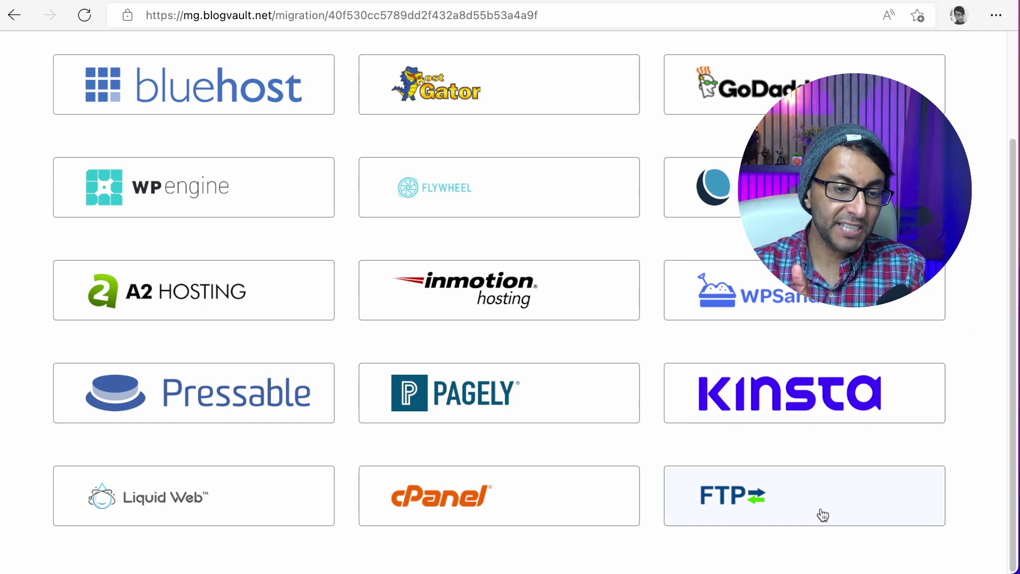
click(785, 508)
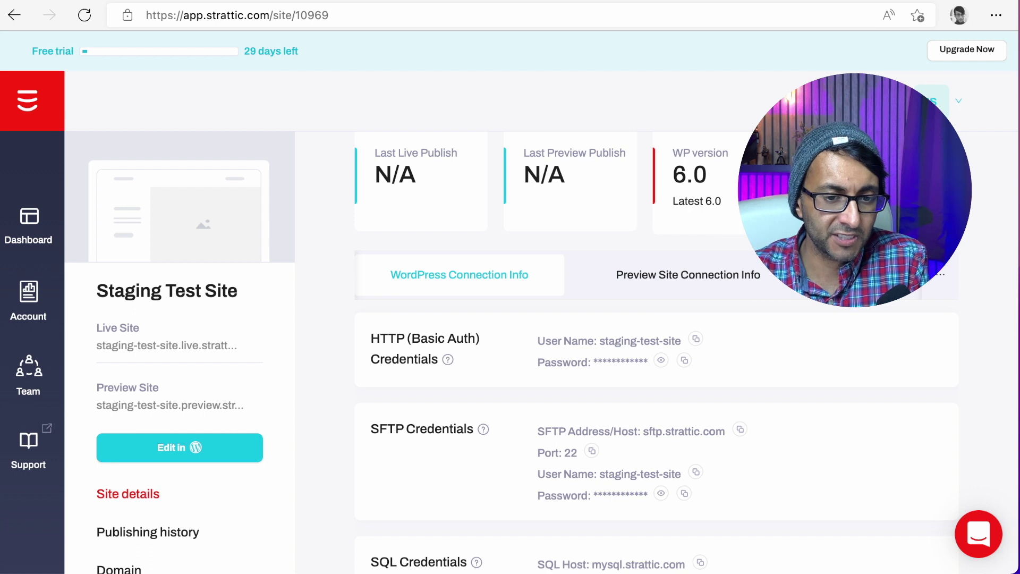
click(883, 275)
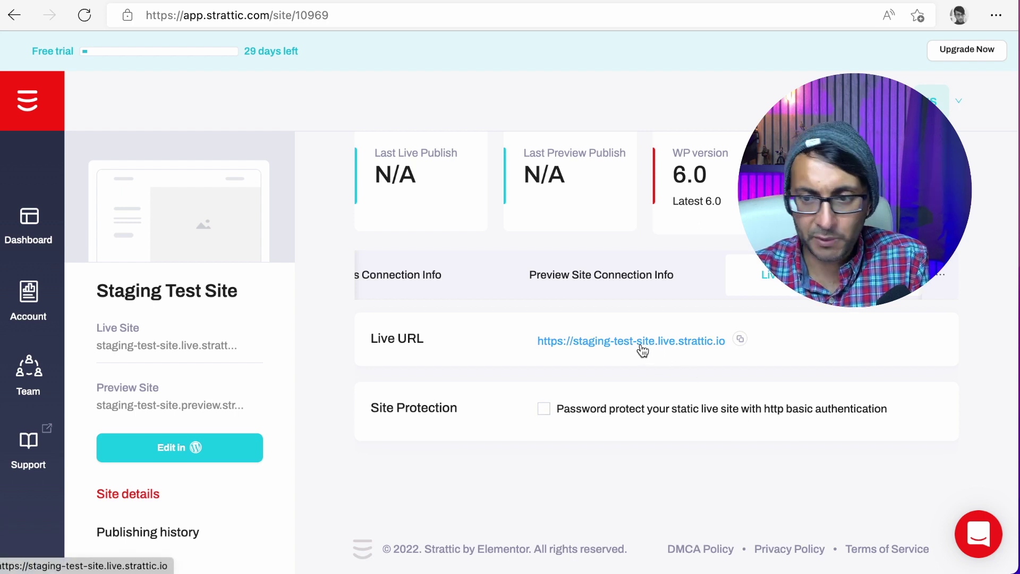
- Review Strattic's Preview, WordPress and Live Site connection info, then copy the HTTP auth user name
click(626, 278)
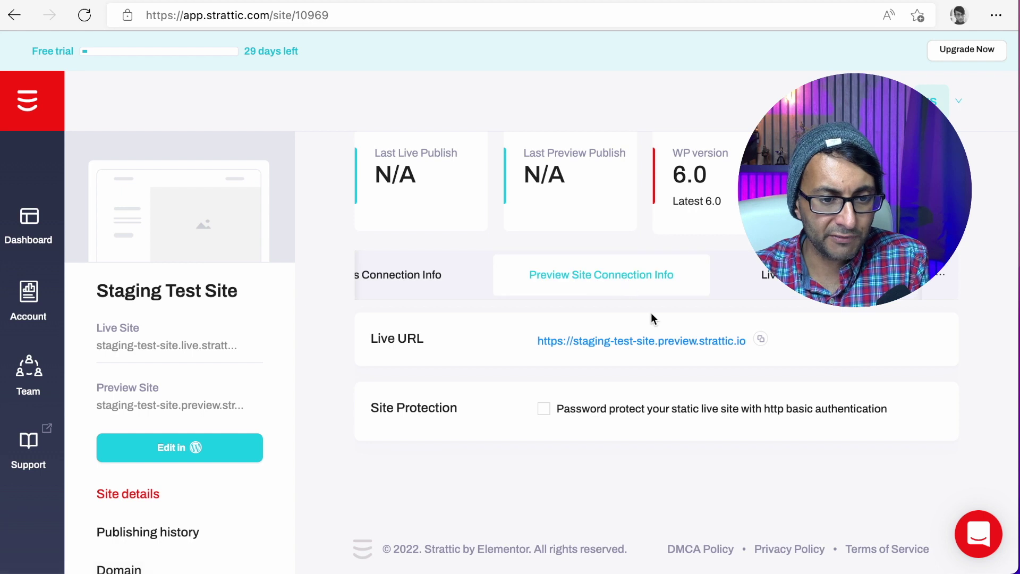
click(405, 276)
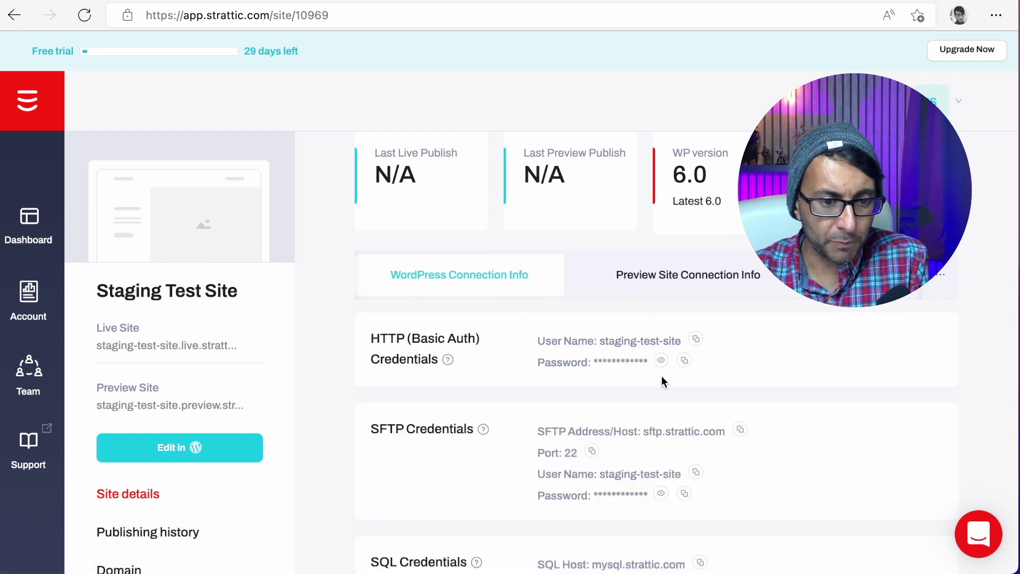
click(877, 279)
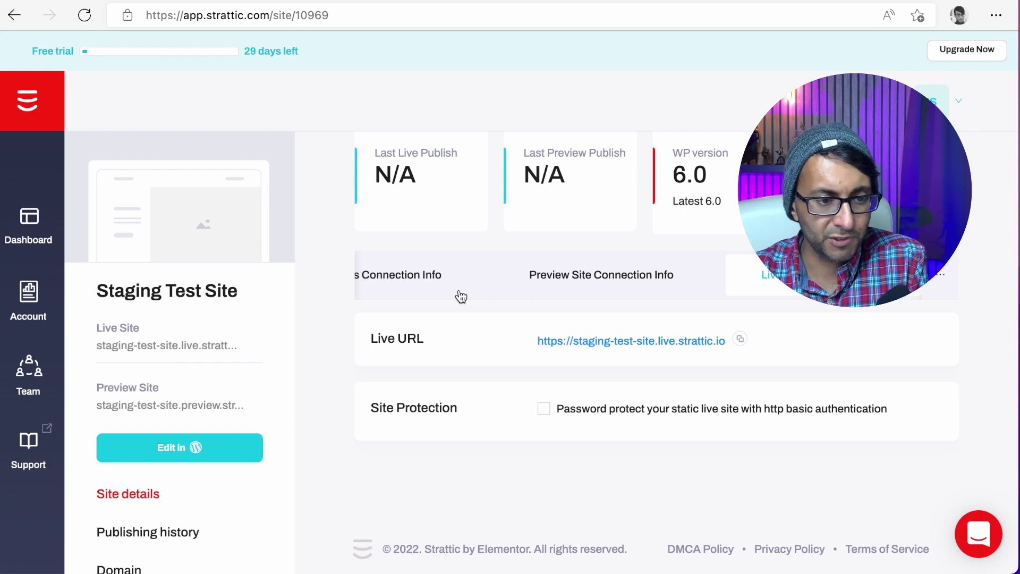
click(450, 278)
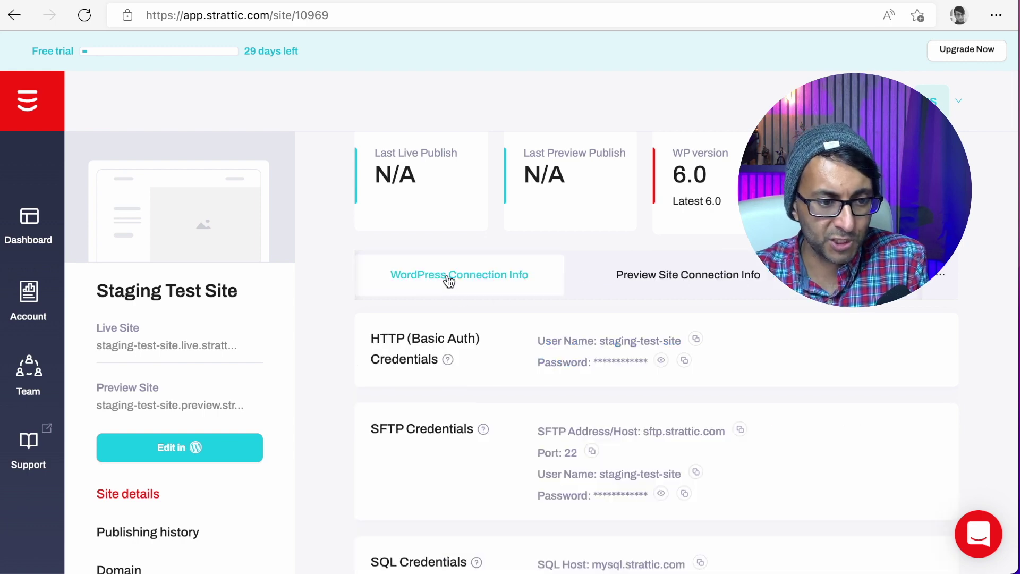
click(696, 340)
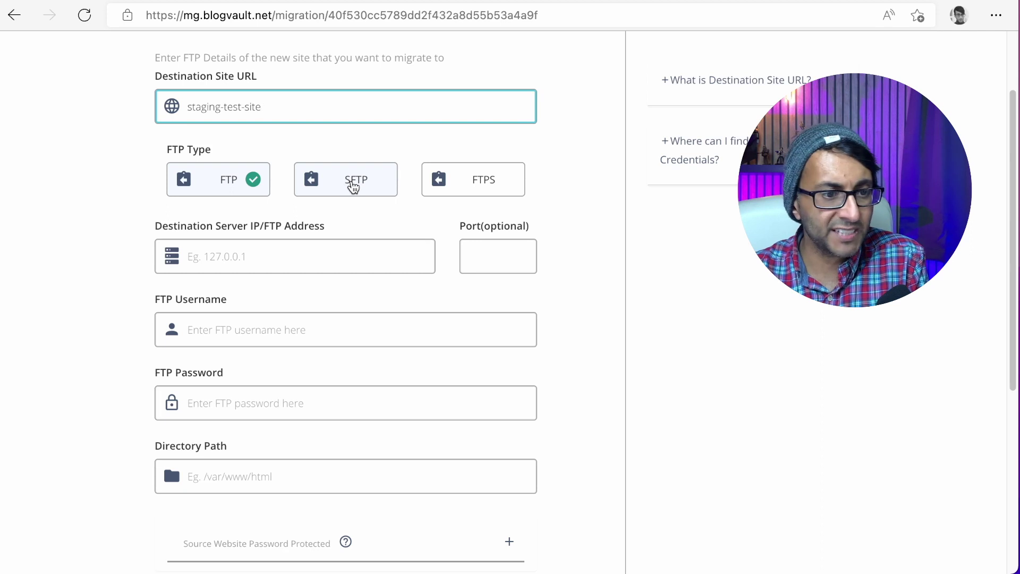
- Choose SFTP and paste Strattic's SFTP host sftp.strattic.com into the destination server address
click(353, 187)
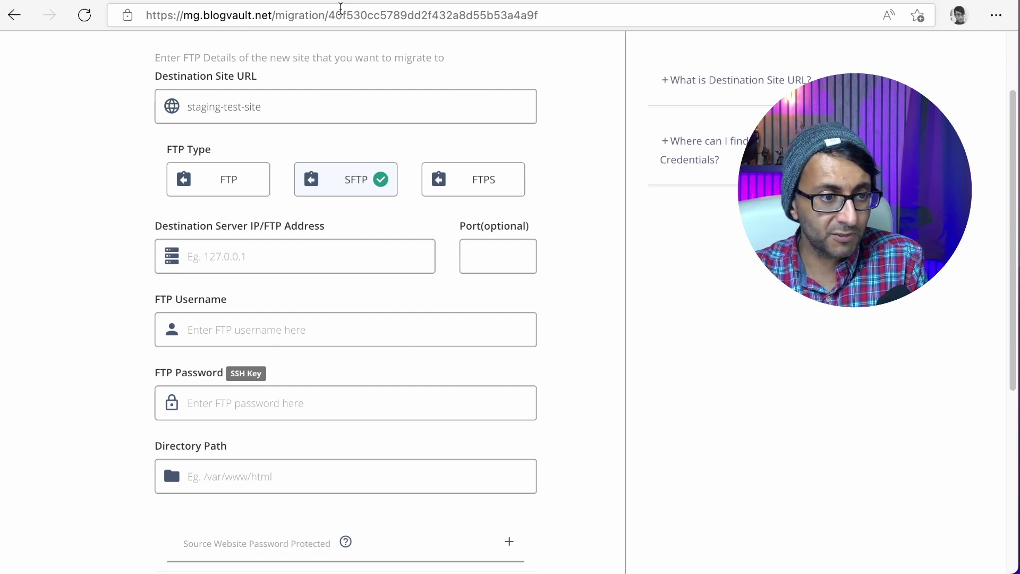
click(343, 9)
scroll(557, 413, down, 1)
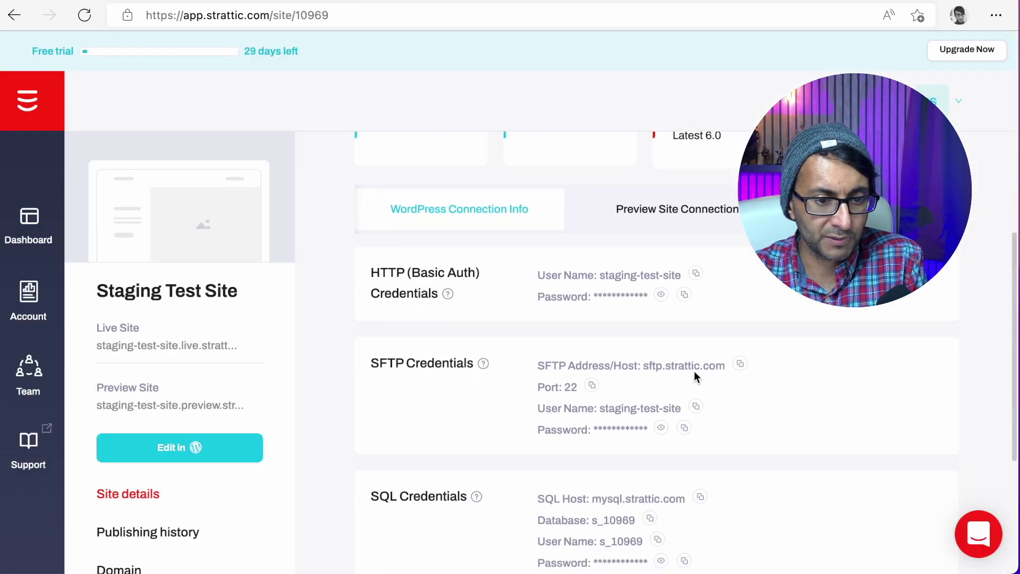
click(743, 368)
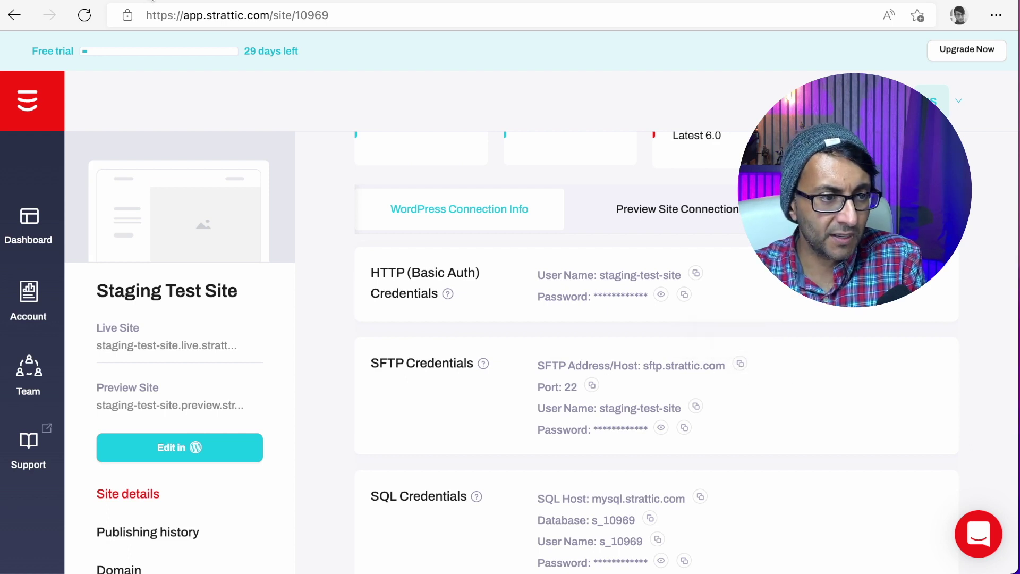
key(ctrl+Tab)
click(303, 263)
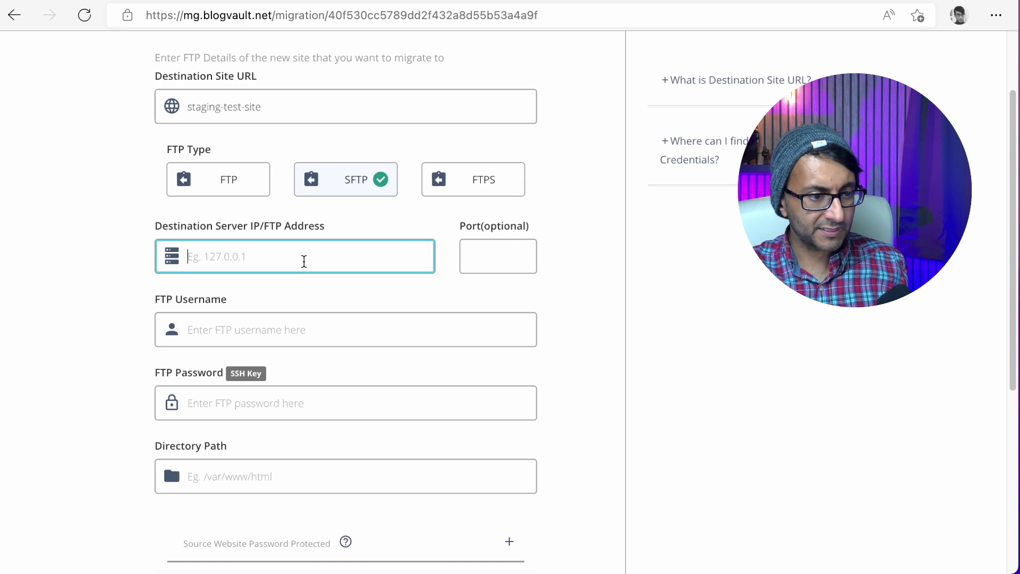
key(ctrl+v)
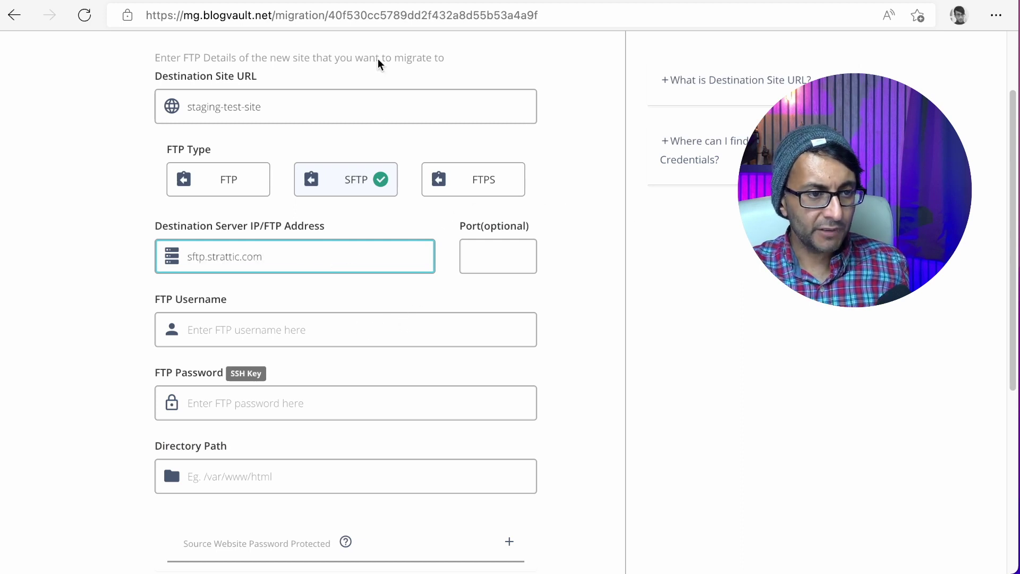
- Copy Strattic's SFTP user name and password into the FTP Username and Password fields
key(ctrl+Tab)
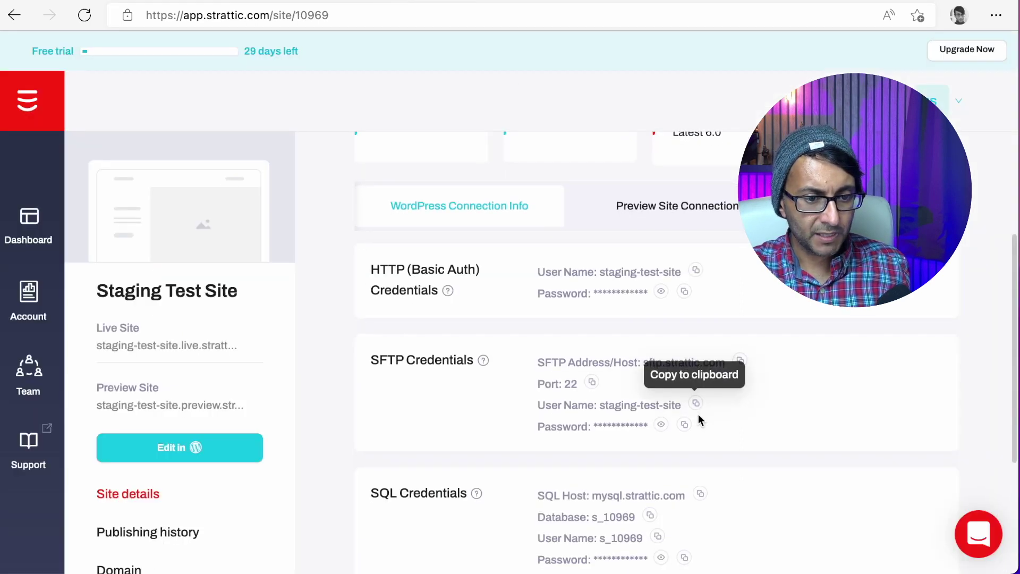
click(695, 406)
key(ctrl+Tab)
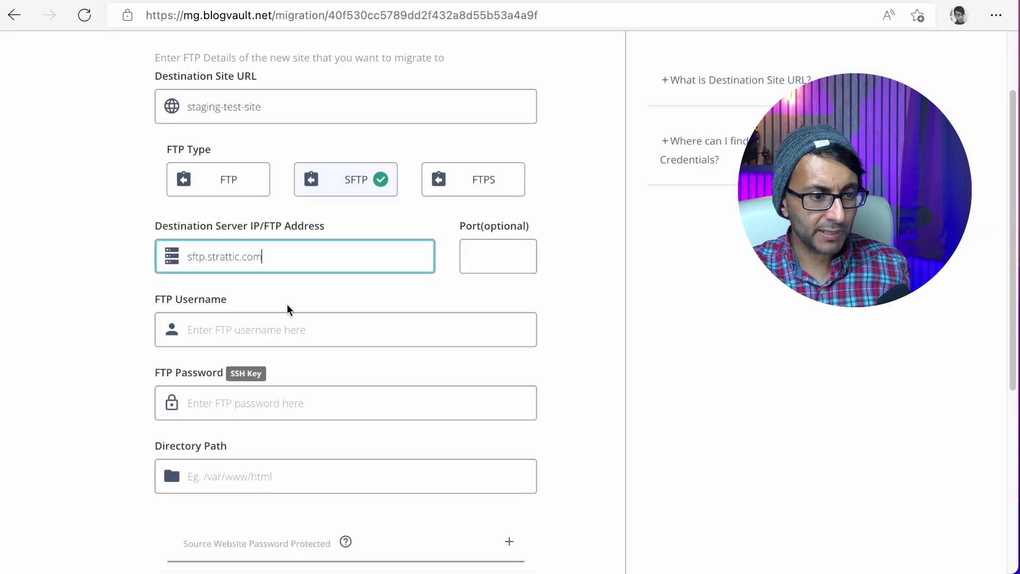
click(288, 335)
key(ctrl+v)
key(ctrl+Tab)
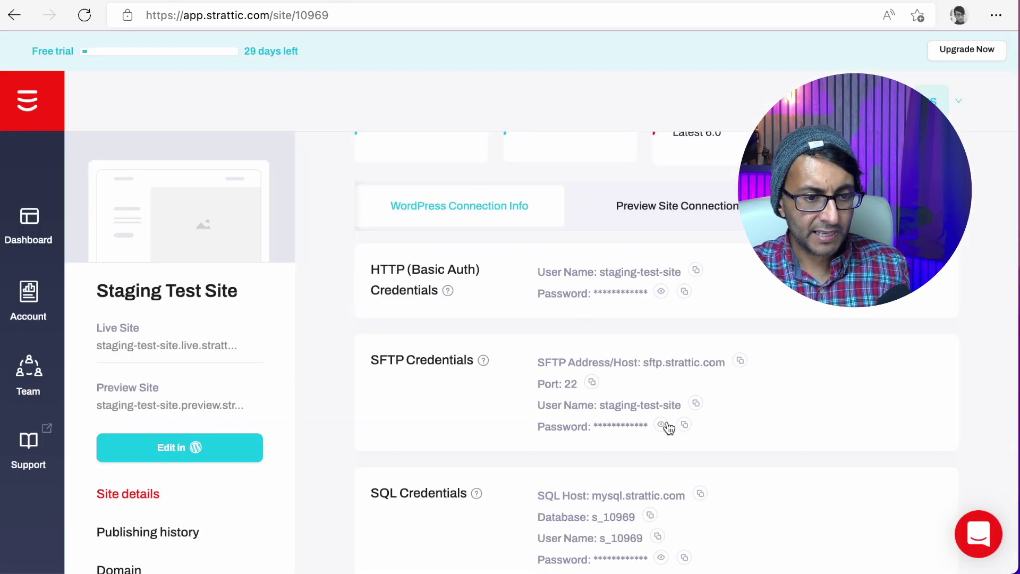
click(684, 426)
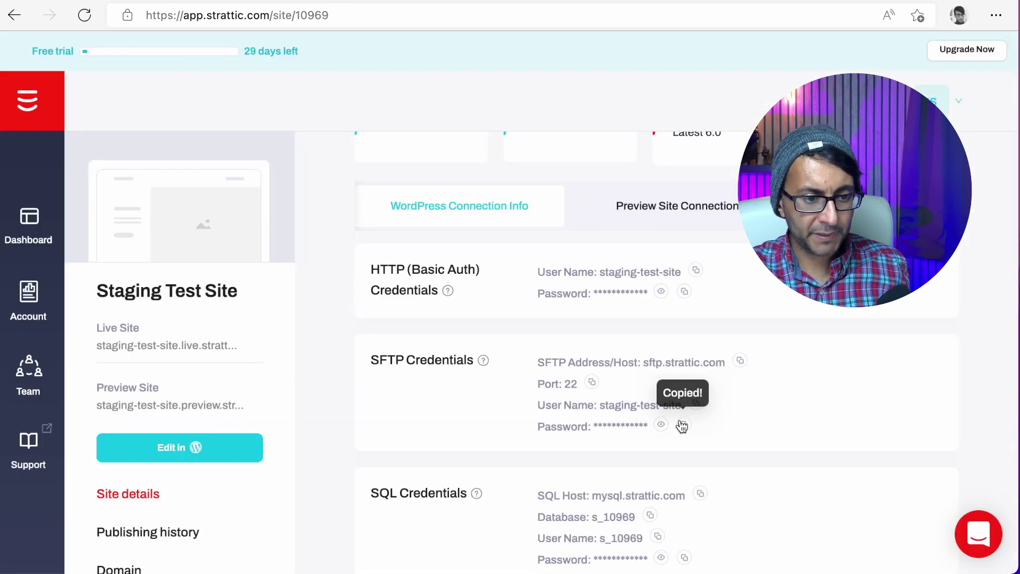
key(ctrl+Tab)
click(273, 403)
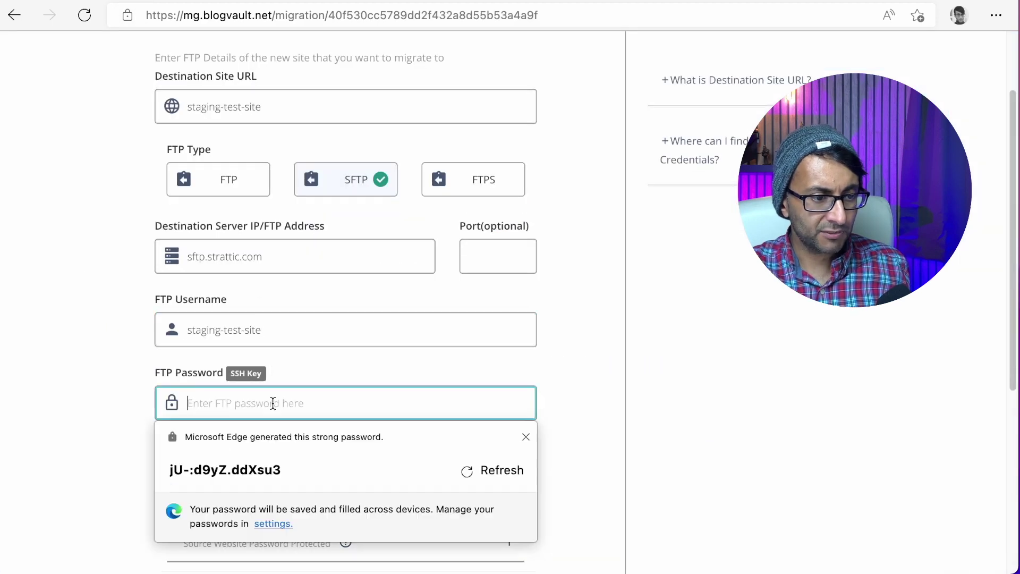
key(ctrl+v)
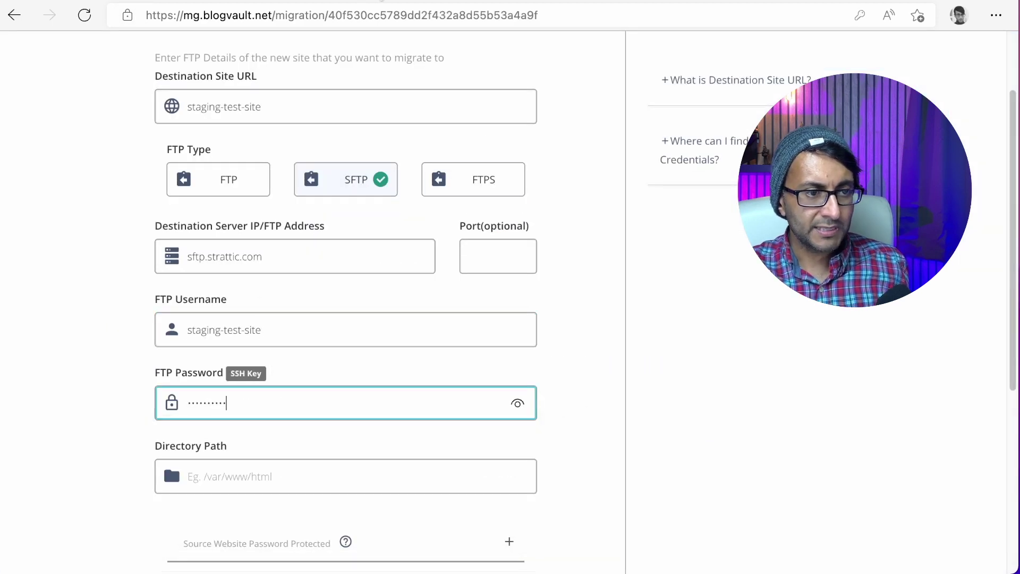
- Copy the HTTP auth password and set the Directory Path to /public_html/
key(ctrl+Tab)
scroll(740, 323, down, 3)
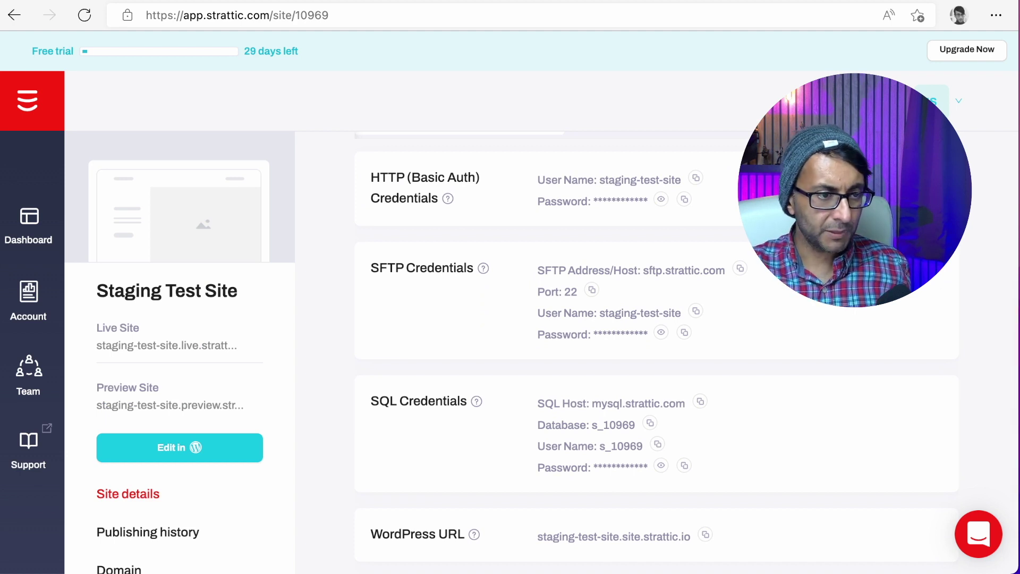
click(685, 200)
key(ctrl+Tab)
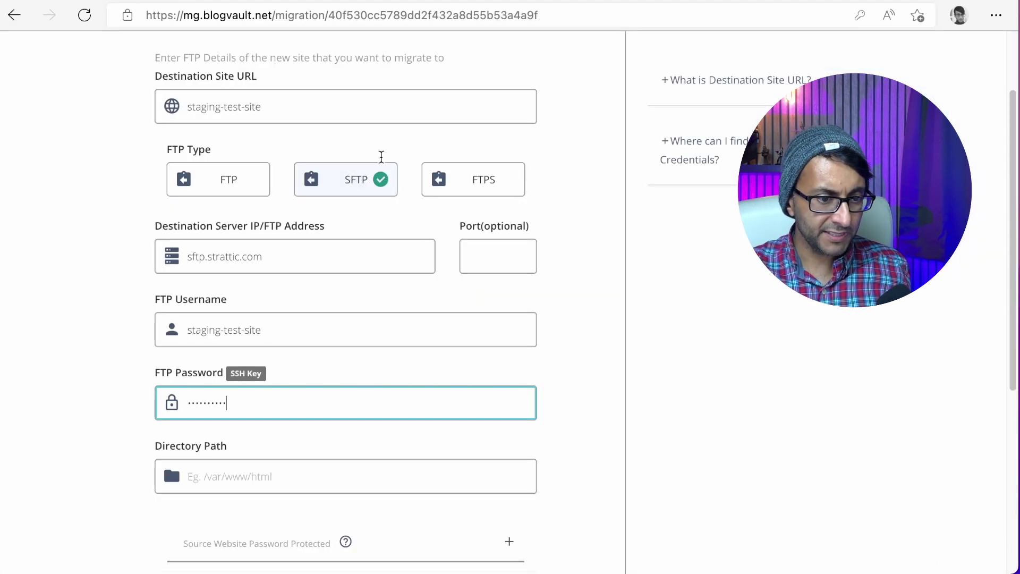
click(346, 482)
text(/)
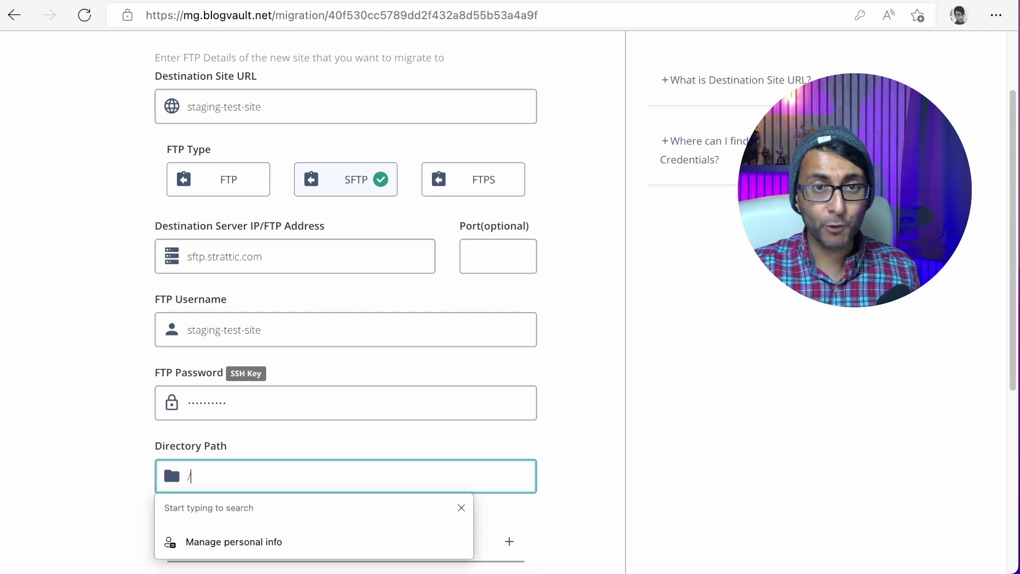
text(public)
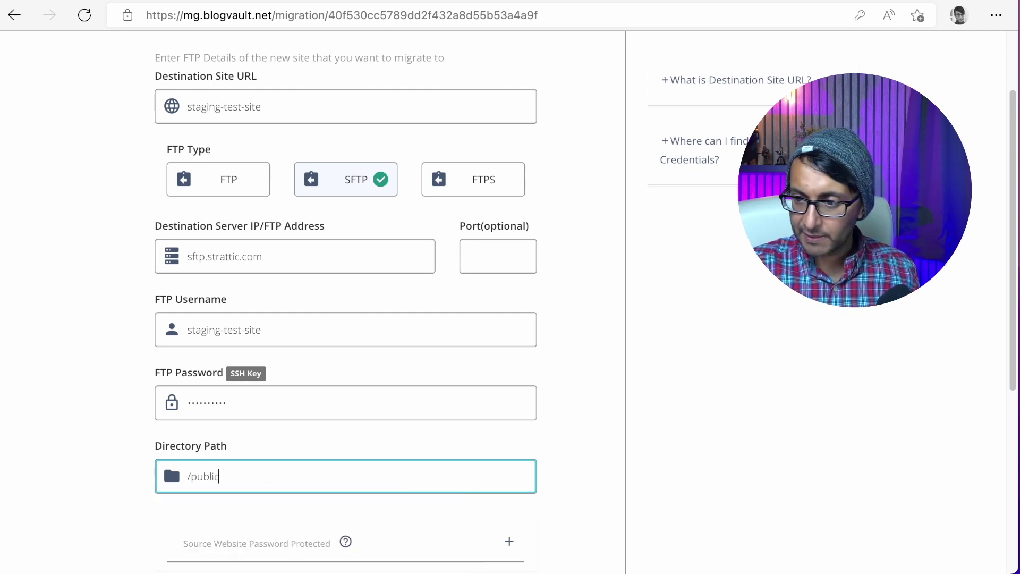
text(_)
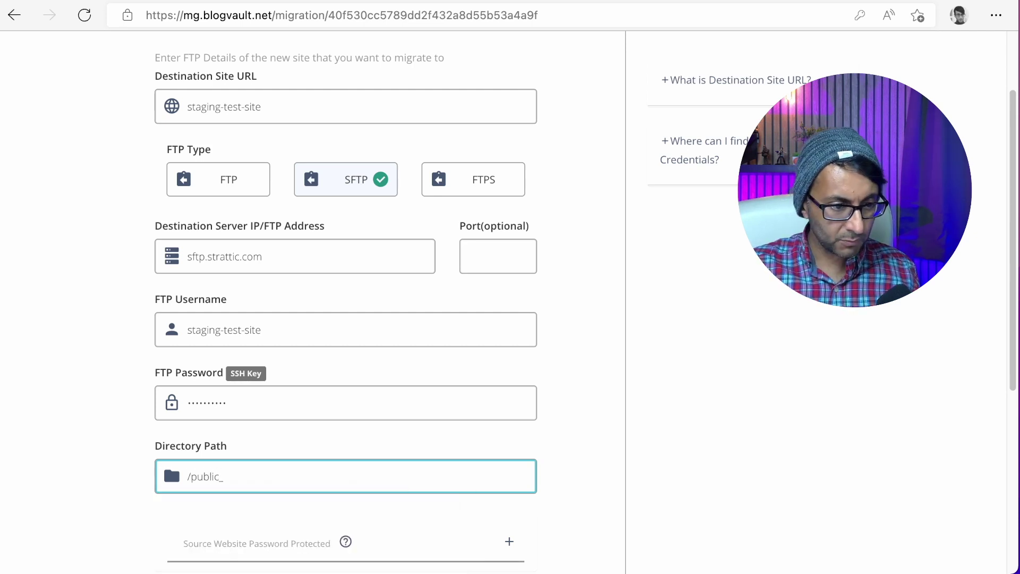
text(html/)
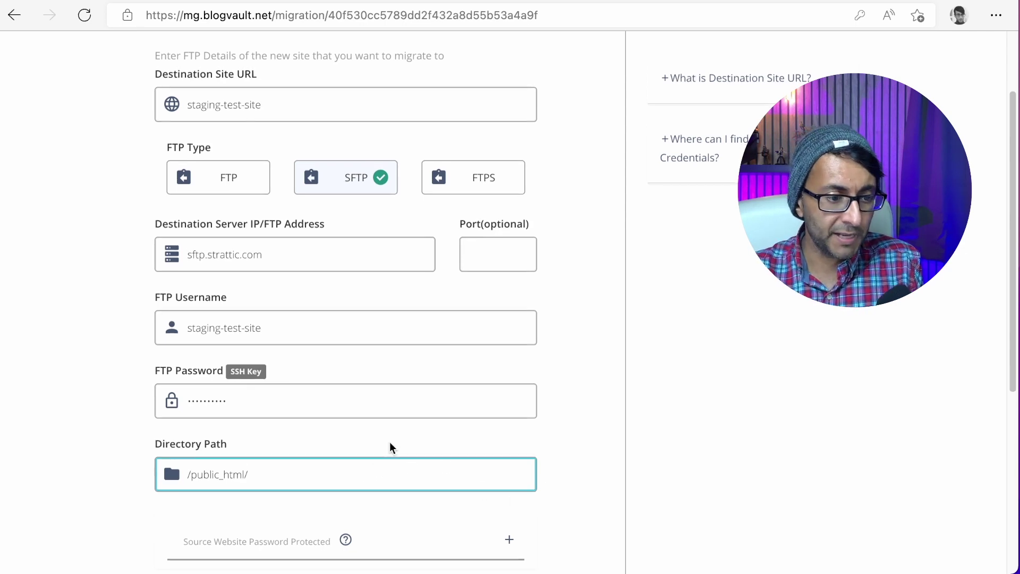
scroll(390, 442, up, 2)
scroll(390, 443, down, 5)
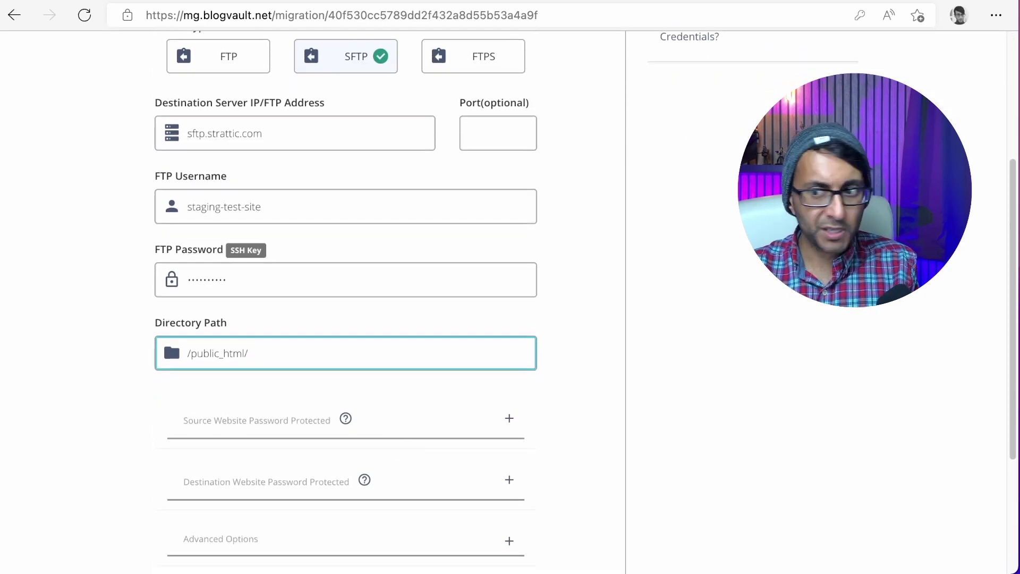
key(Tab)
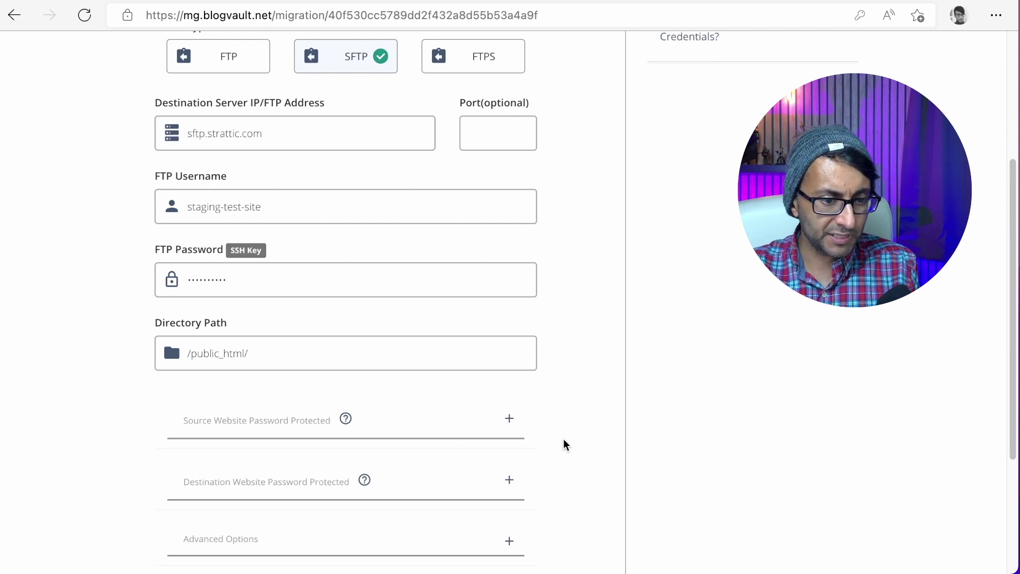
key(shift+Tab)
scroll(568, 445, down, 1)
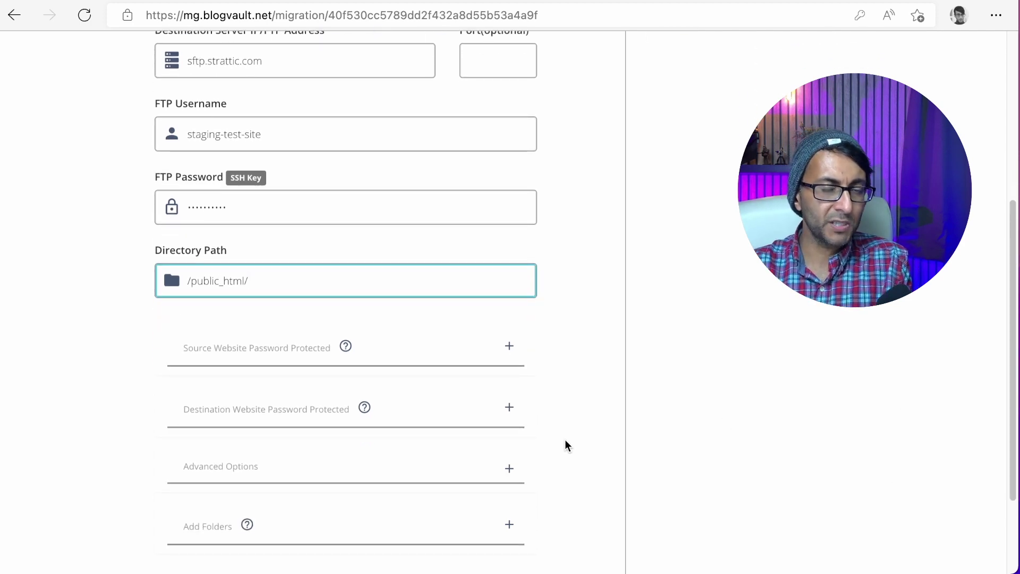
scroll(567, 445, up, 3)
click(455, 141)
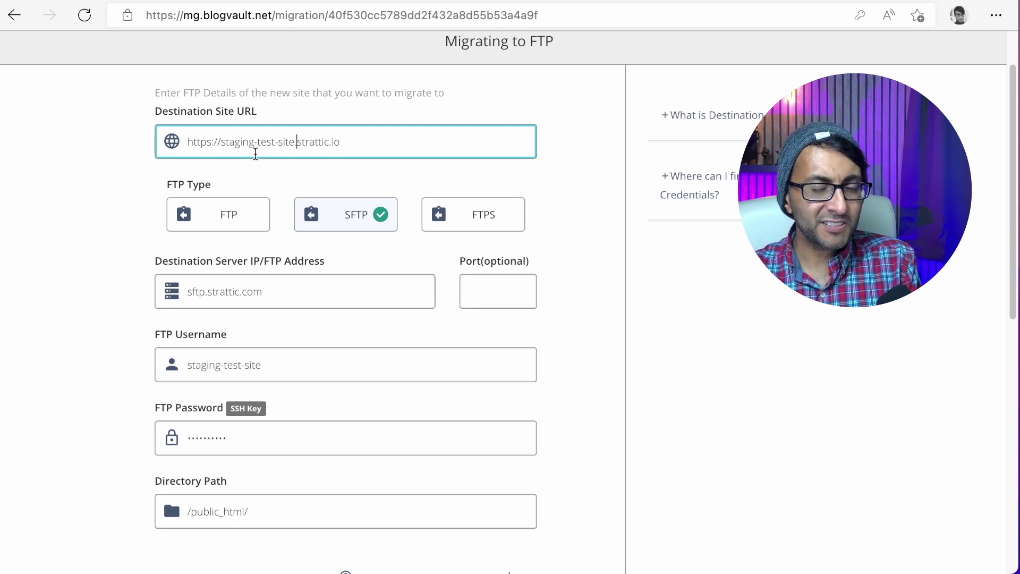
- Recheck Strattic's WordPress credentials, then launch the Migrate Guru migration to staging-test-site.site.strattic.io
click(375, 2)
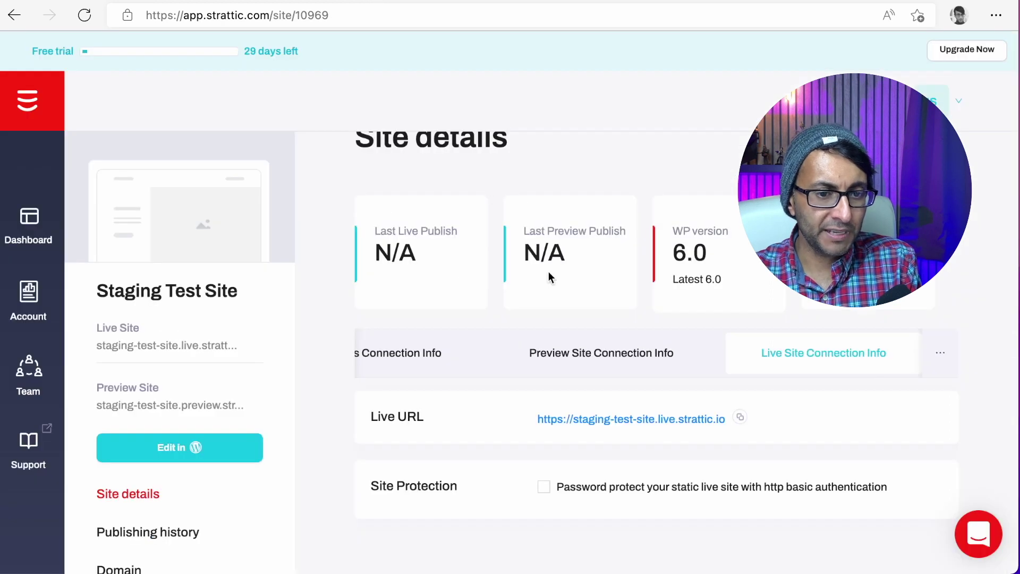
scroll(519, 276, up, 1)
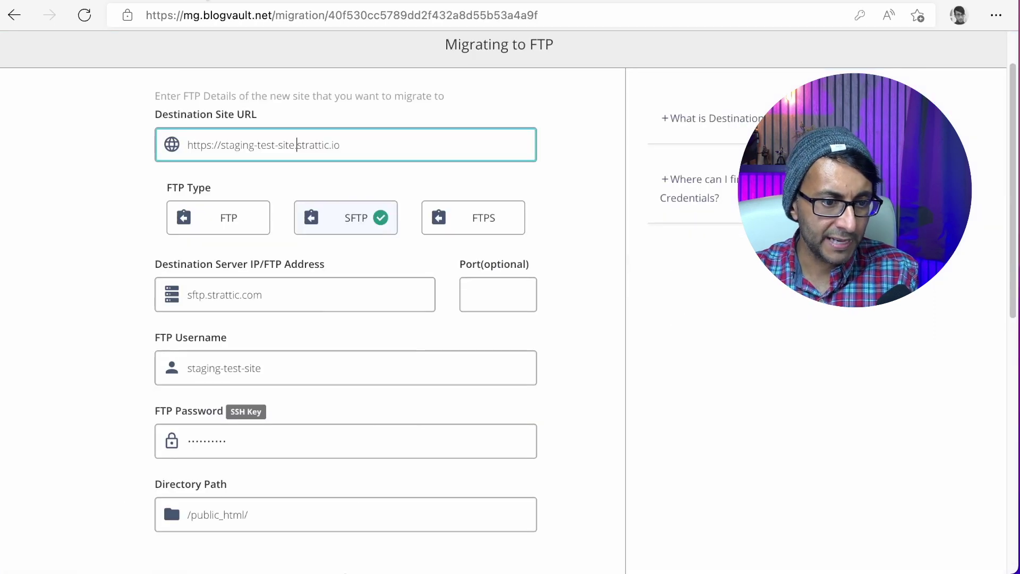
scroll(267, 237, down, 8)
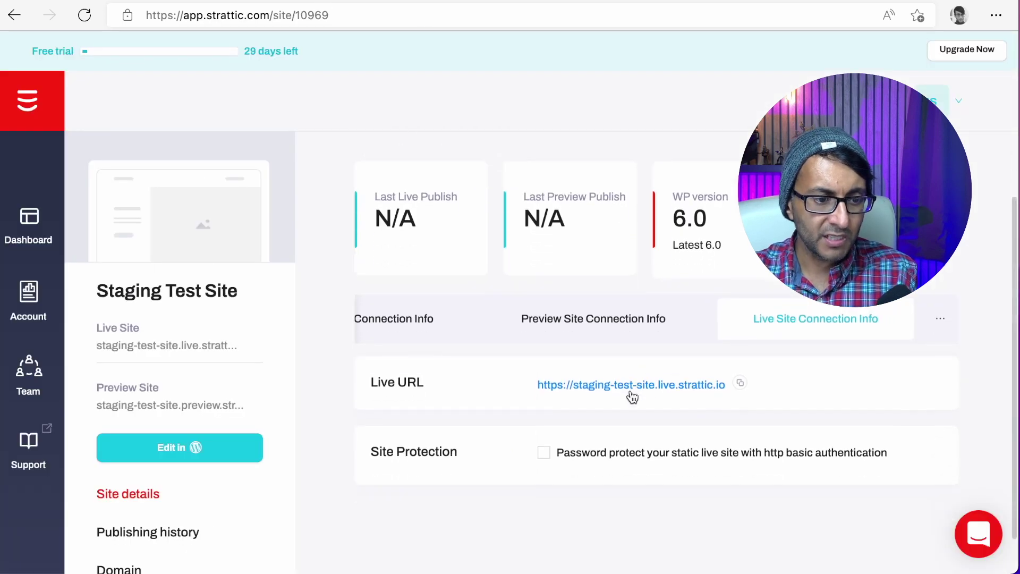
scroll(648, 452, down, 1)
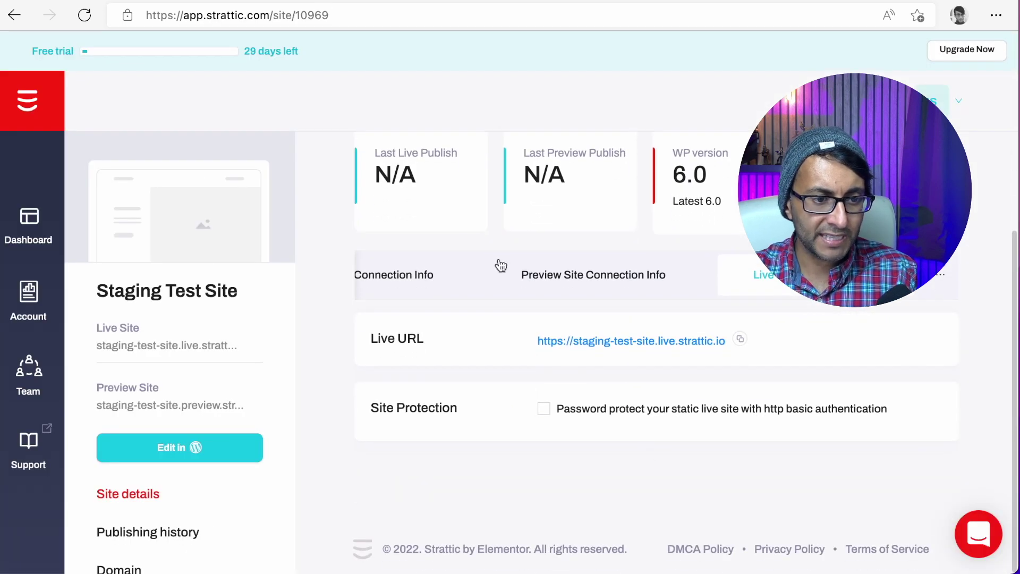
click(405, 278)
scroll(632, 361, down, 4)
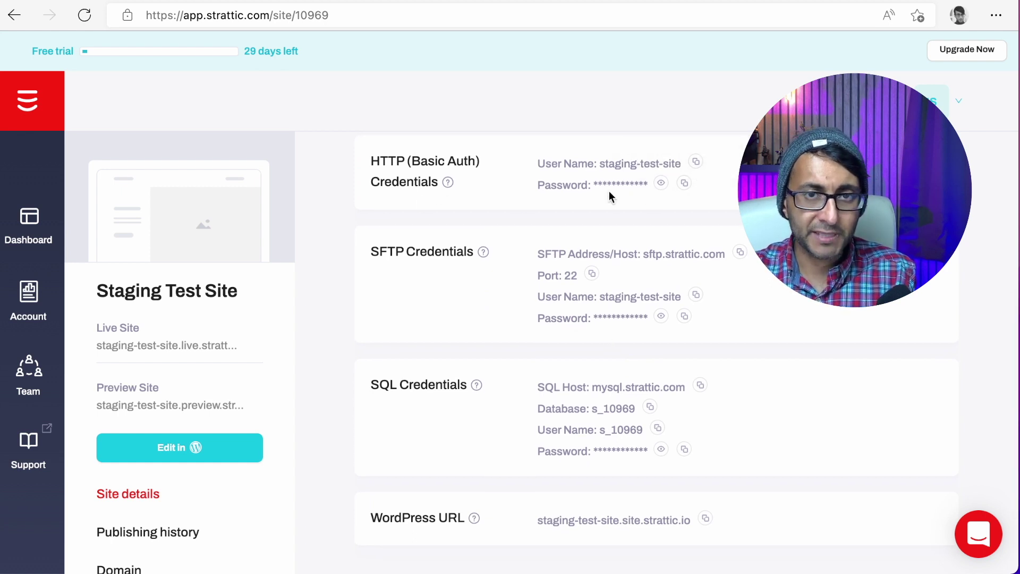
click(200, 1)
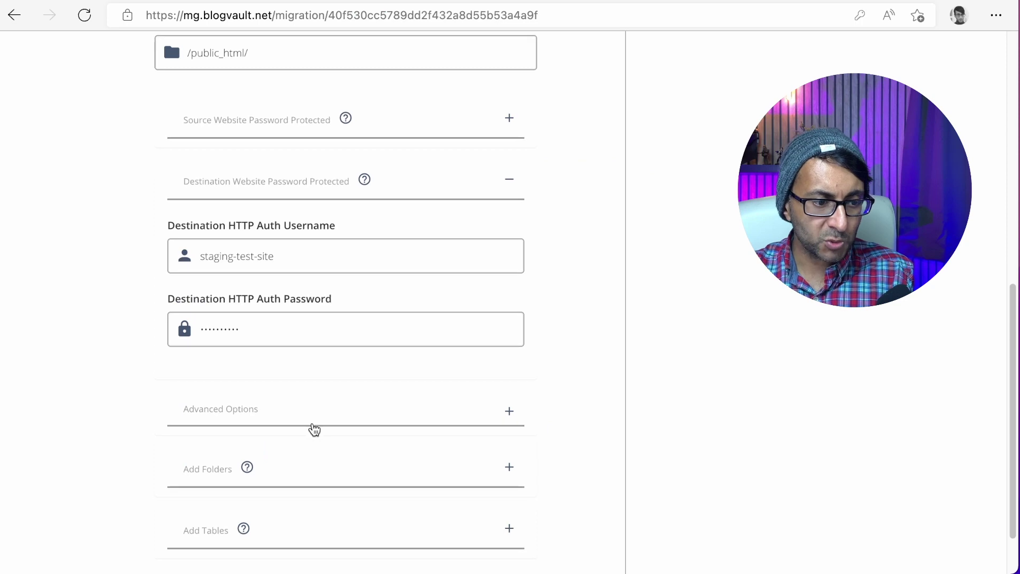
scroll(314, 429, down, 1)
scroll(363, 455, up, 5)
scroll(361, 455, up, 1)
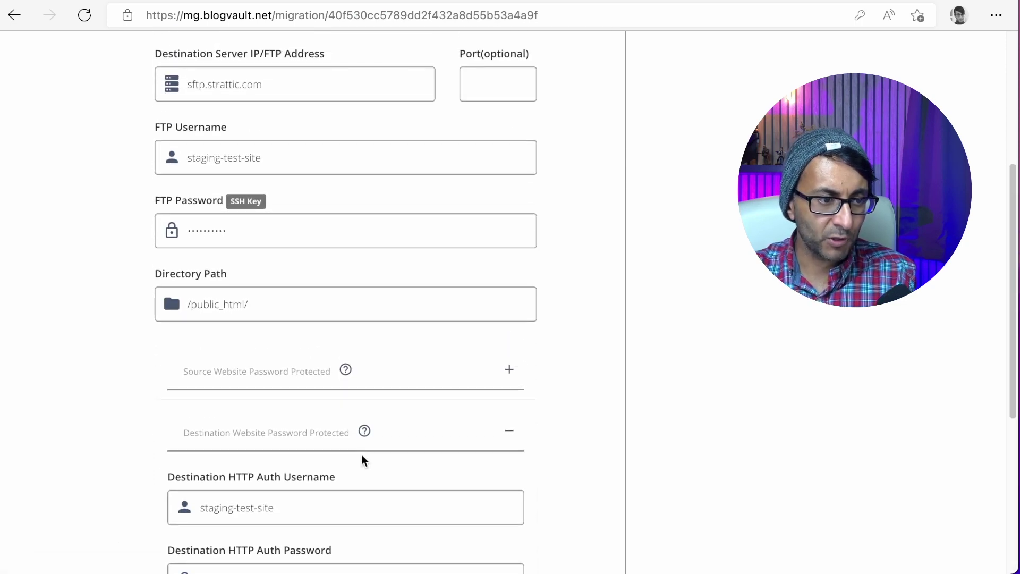
scroll(362, 458, down, 5)
click(426, 536)
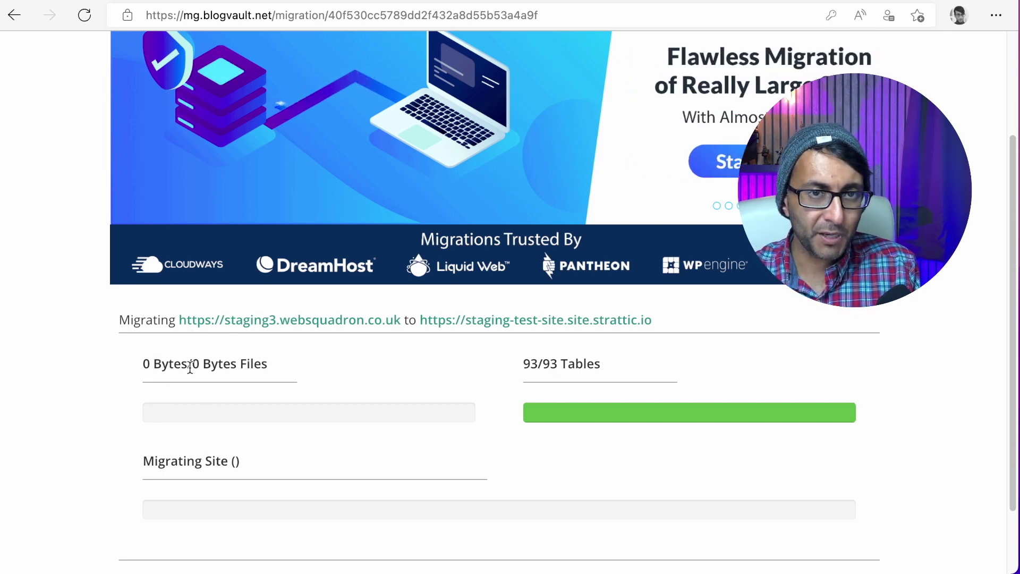
- Watch files and all 93 tables transfer until 'Migration completed successfully' appears
scroll(510, 298, up, 1)
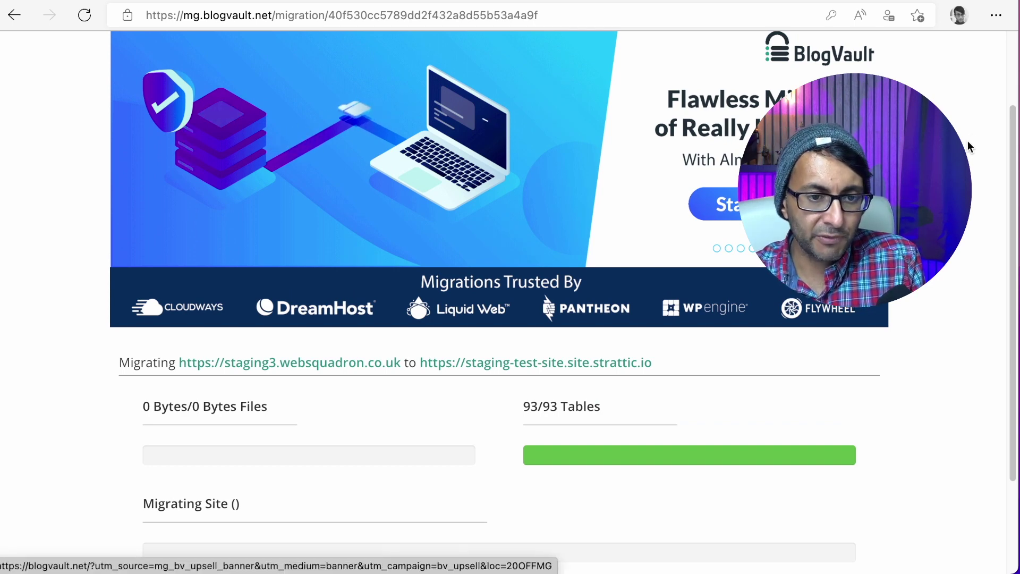
drag(1010, 121, 1010, 200)
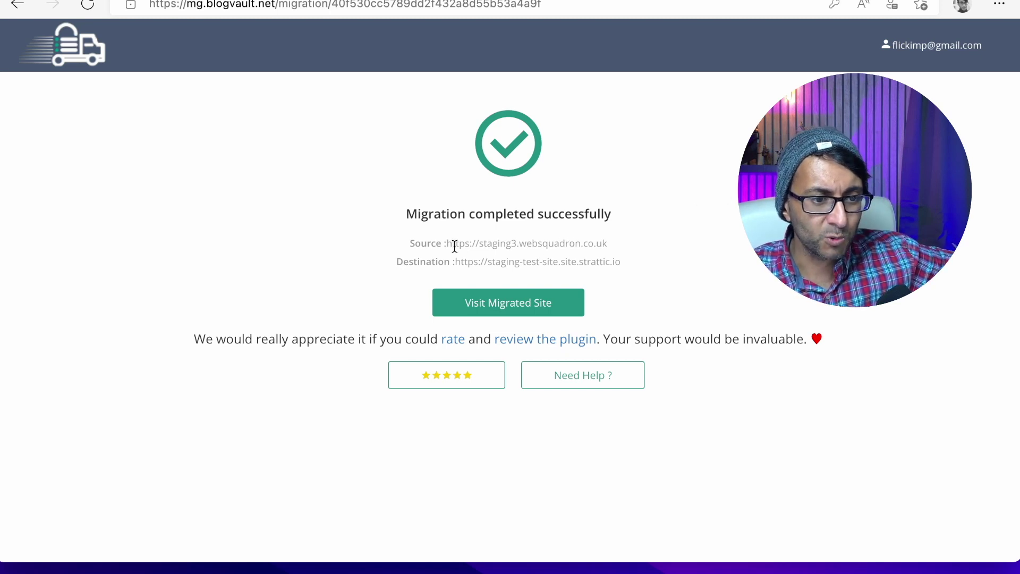
- Open the migrated site staging-test-site.site.strattic.io and scroll through its homepage
mouse_move(454, 246)
mouse_down()
mouse_move(649, 243)
mouse_move(631, 261)
mouse_move(459, 259)
mouse_up()
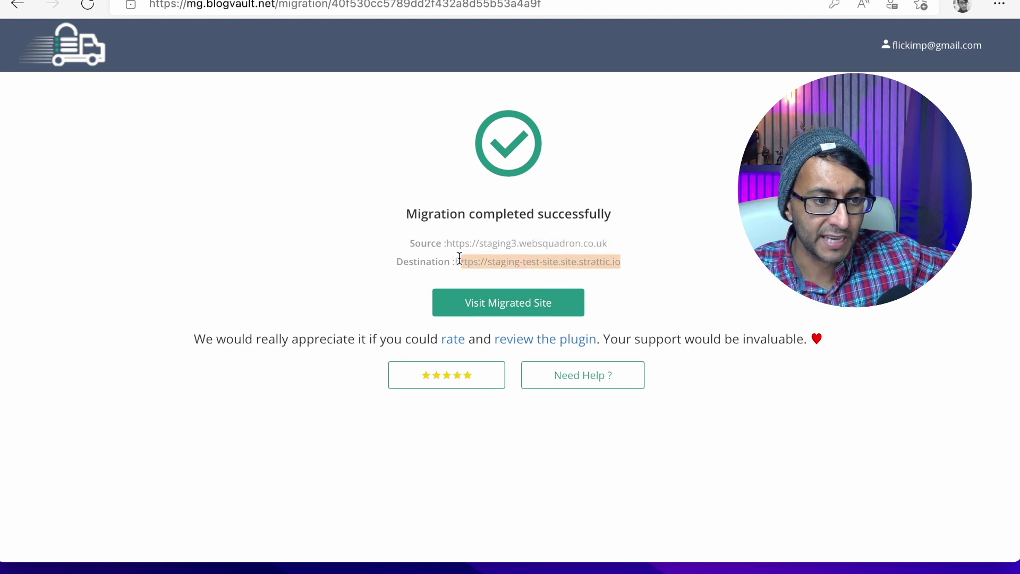
click(612, 315)
click(536, 307)
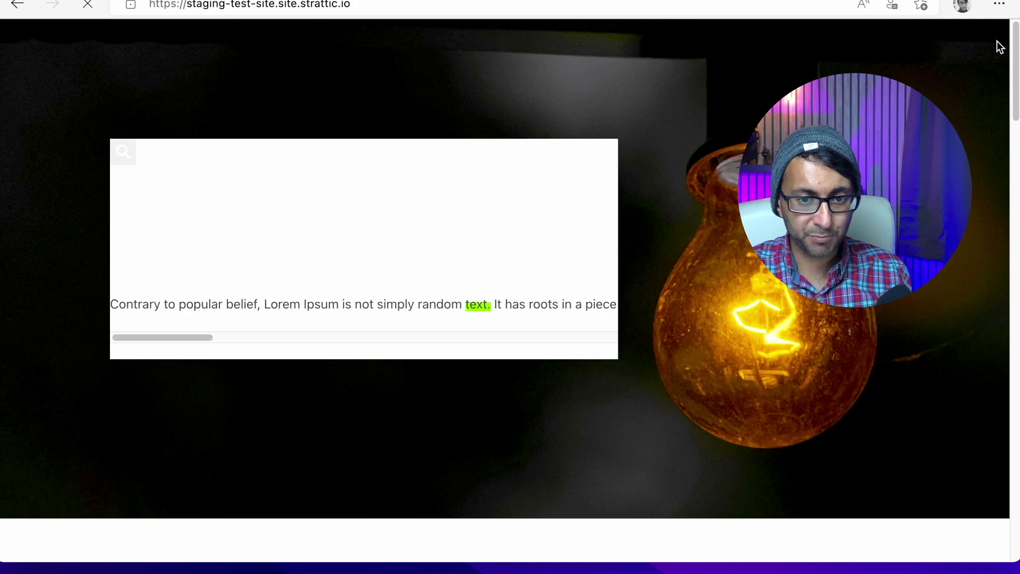
drag(1016, 47, 1016, 268)
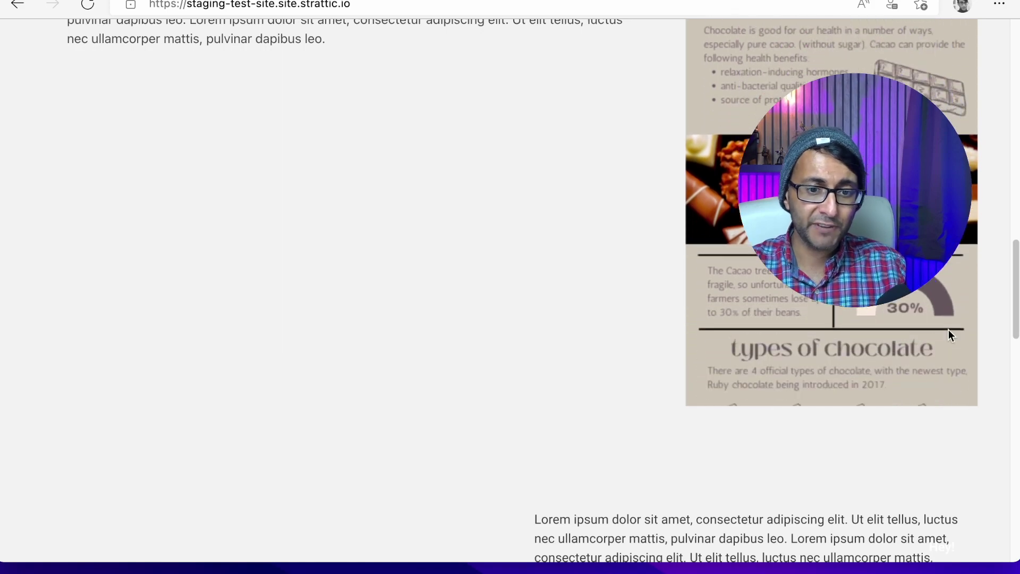
drag(1013, 319, 986, 69)
- Load the staging site's WordPress admin by appending /wp-admin to its address
click(404, 7)
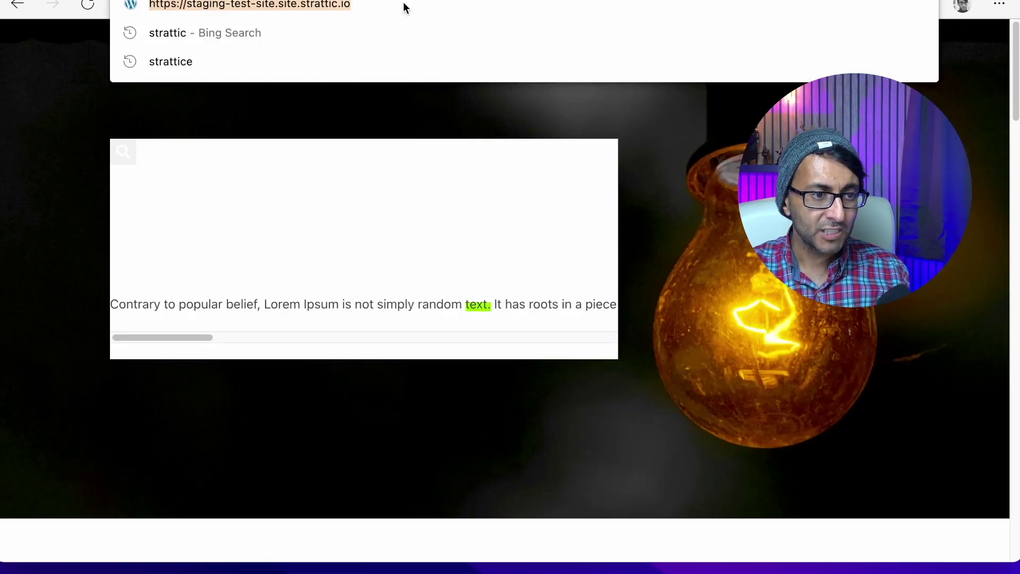
click(405, 5)
text(/wp-admin)
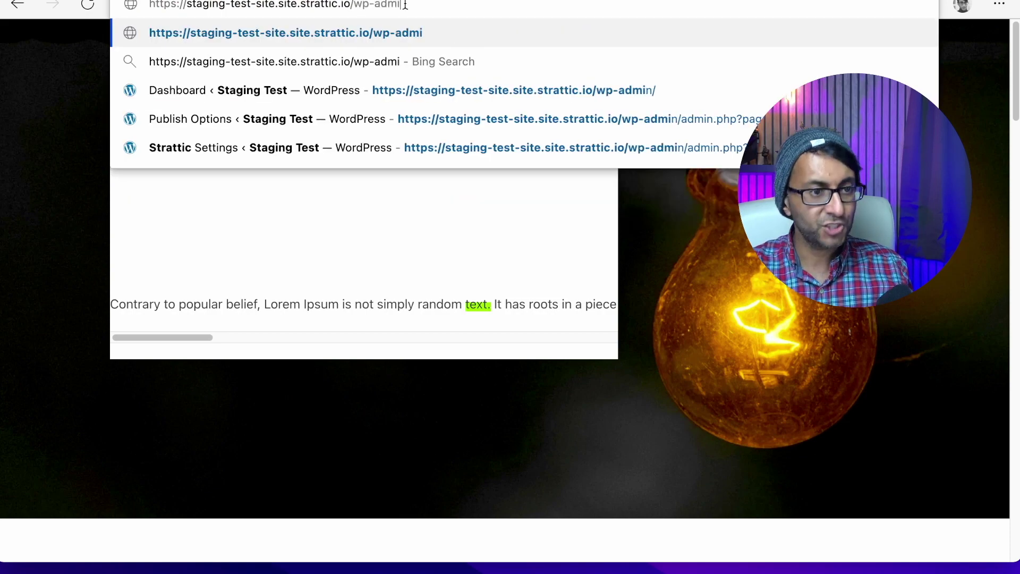
key(Return)
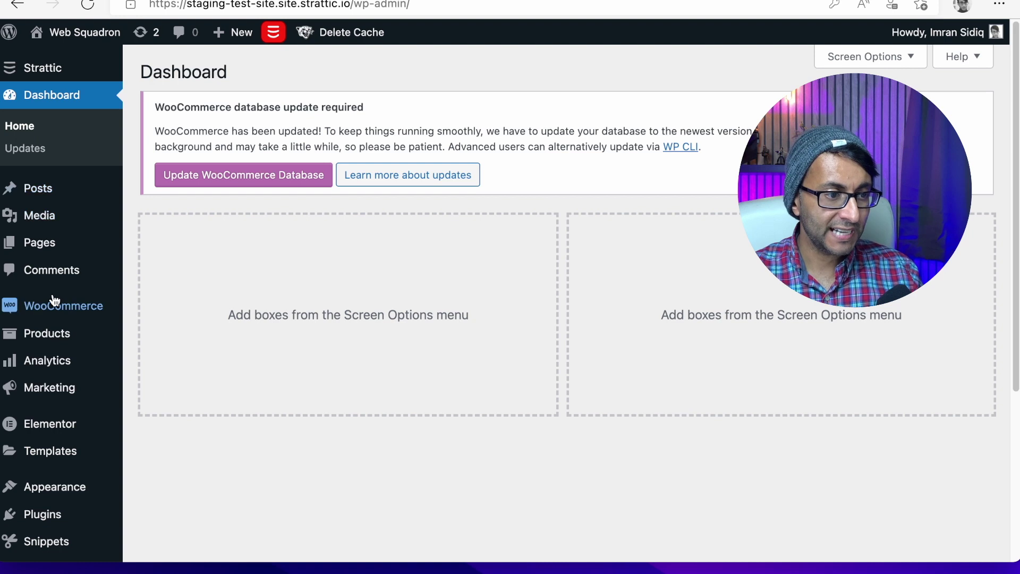
- Review the staging site's All Pages and All Snippets lists
mouse_move(66, 243)
click(154, 247)
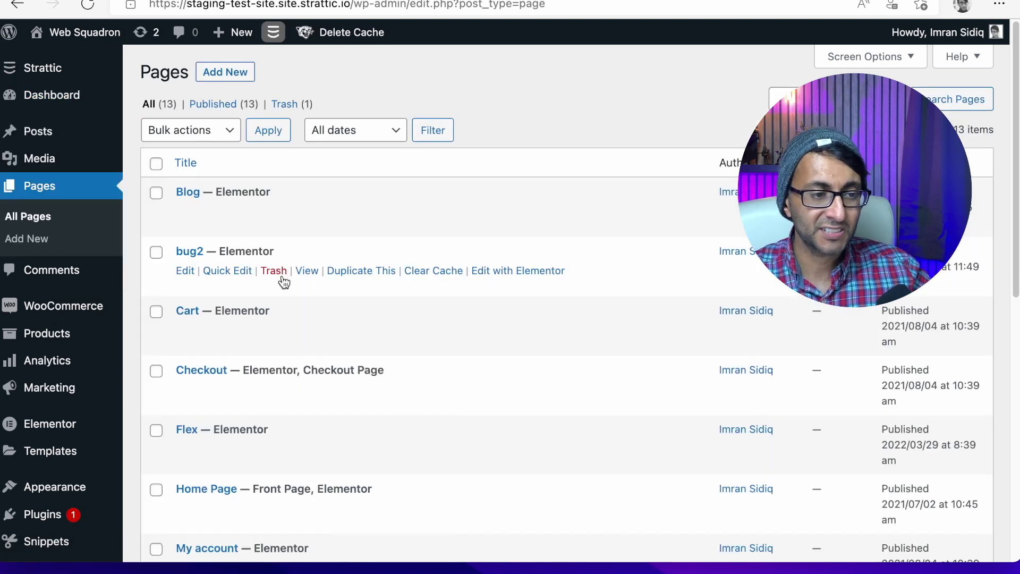
scroll(384, 295, down, 5)
scroll(424, 430, down, 5)
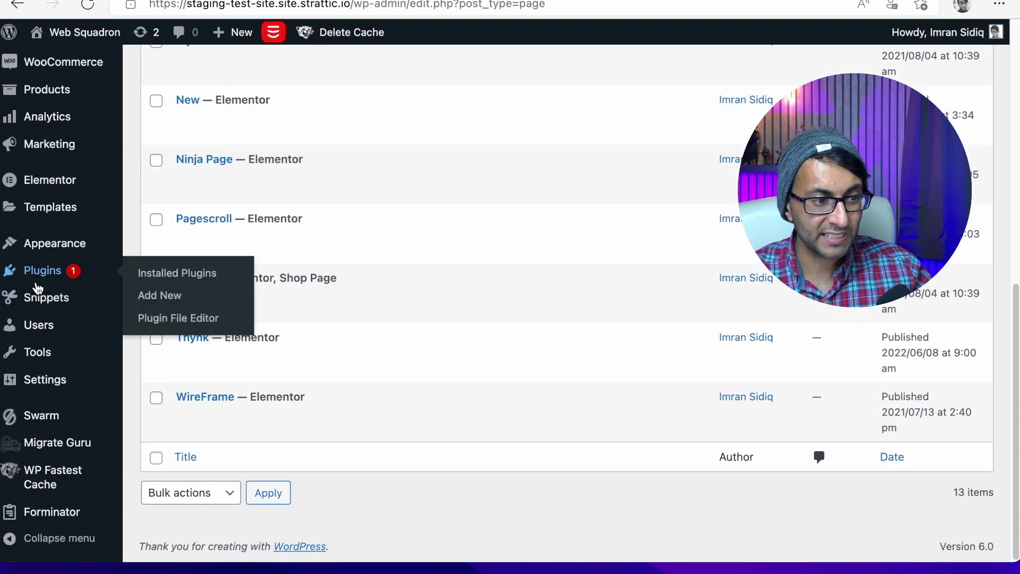
mouse_move(47, 297)
click(166, 302)
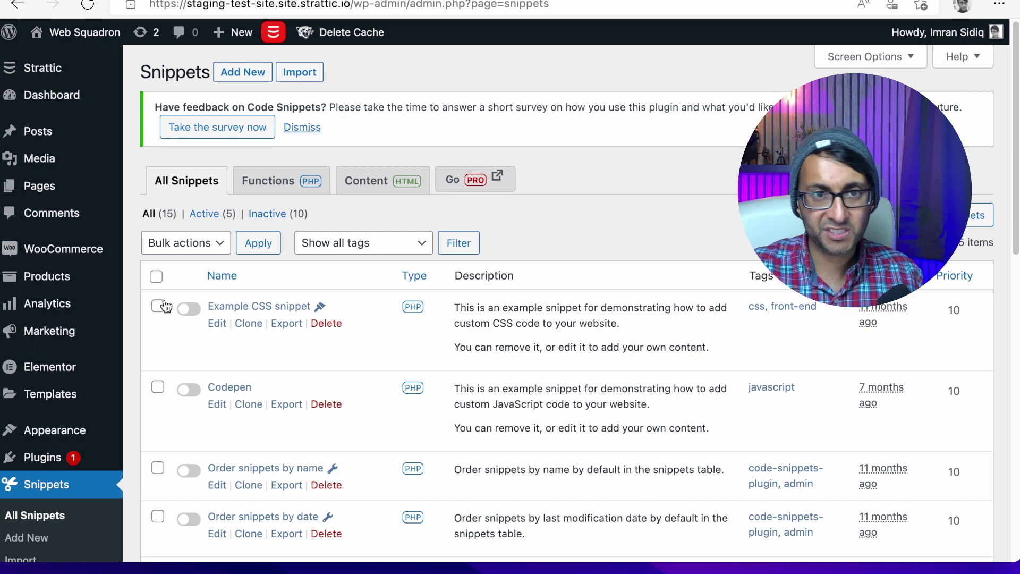
scroll(404, 384, down, 10)
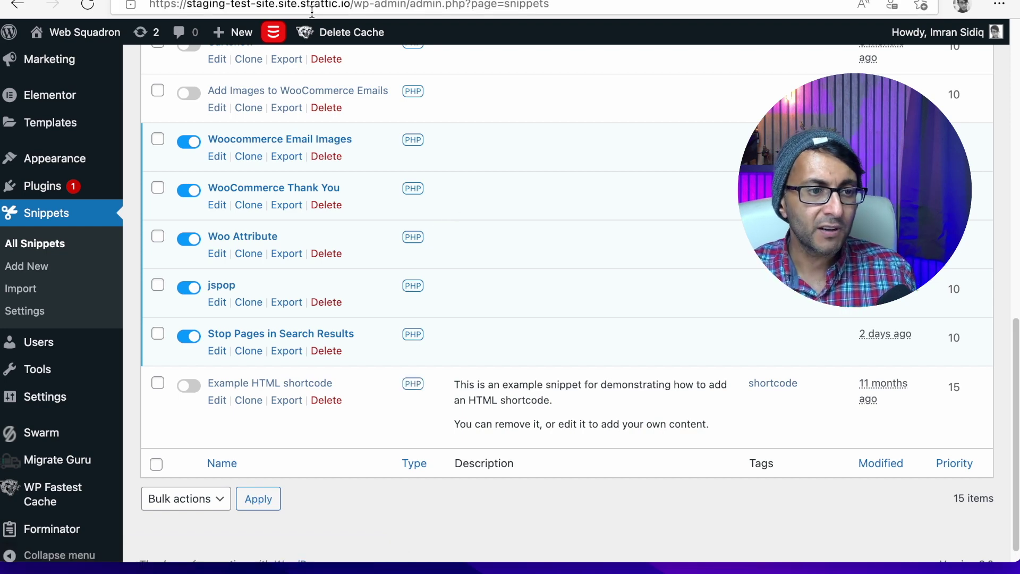
drag(356, 5, 149, 5)
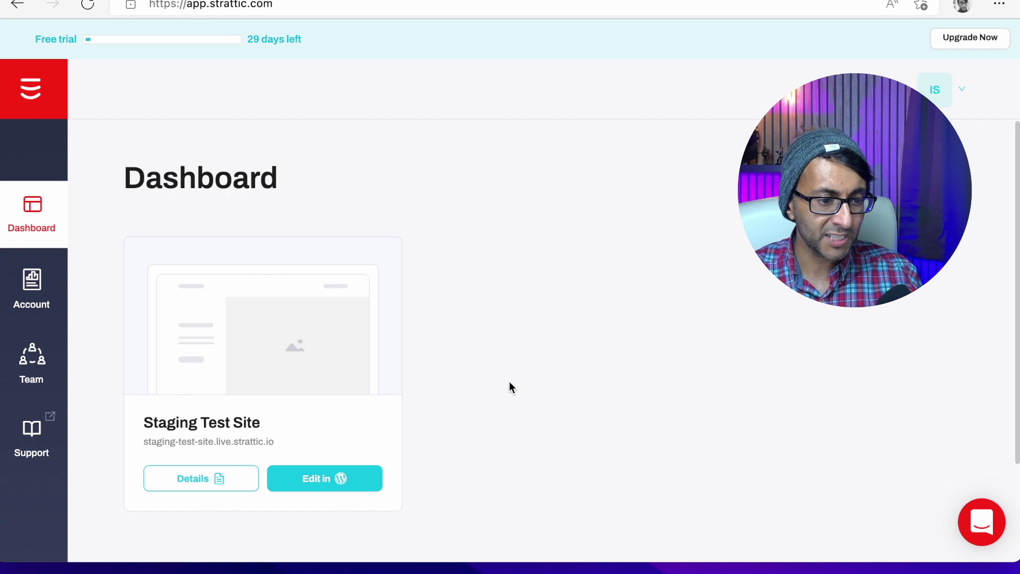
- Go from the Staging Test Site's Domain settings to Strattic's Select a Plan page
click(222, 482)
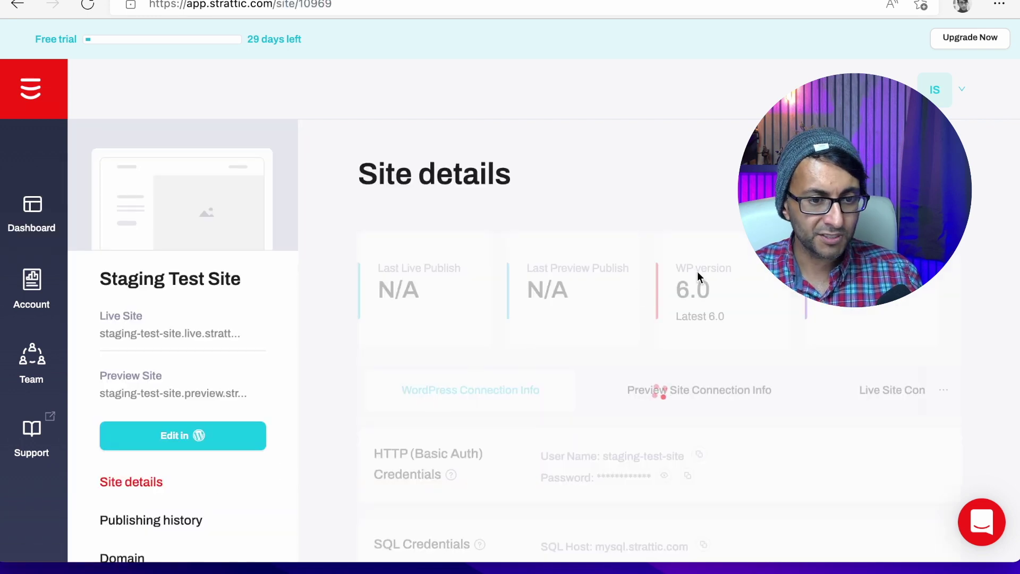
scroll(236, 436, down, 3)
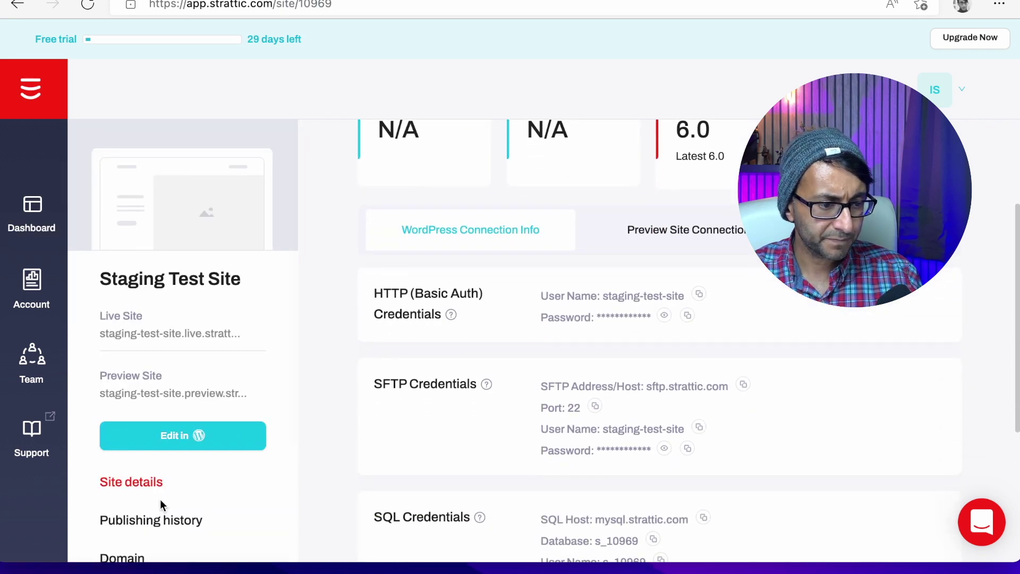
click(135, 556)
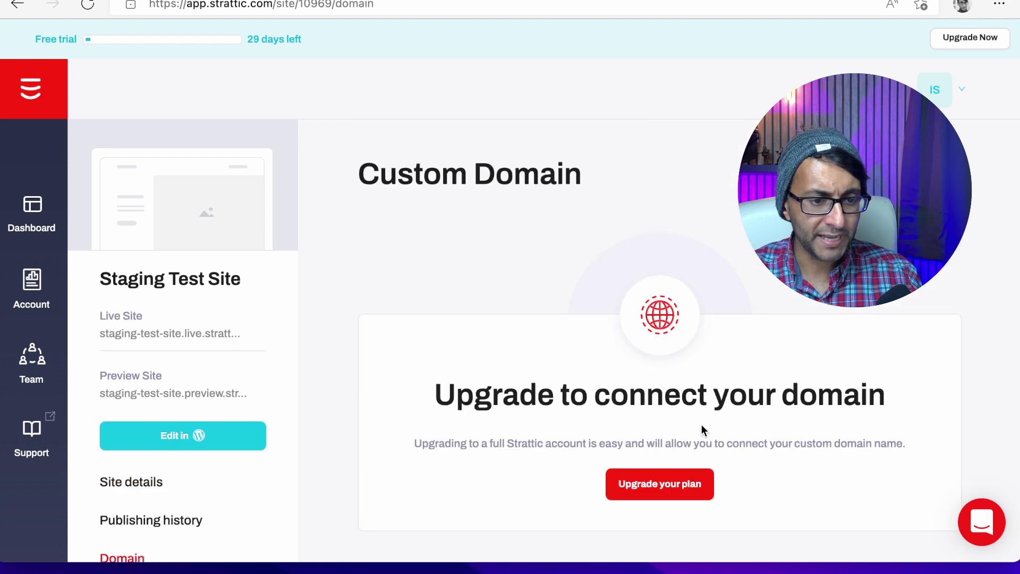
scroll(750, 412, down, 1)
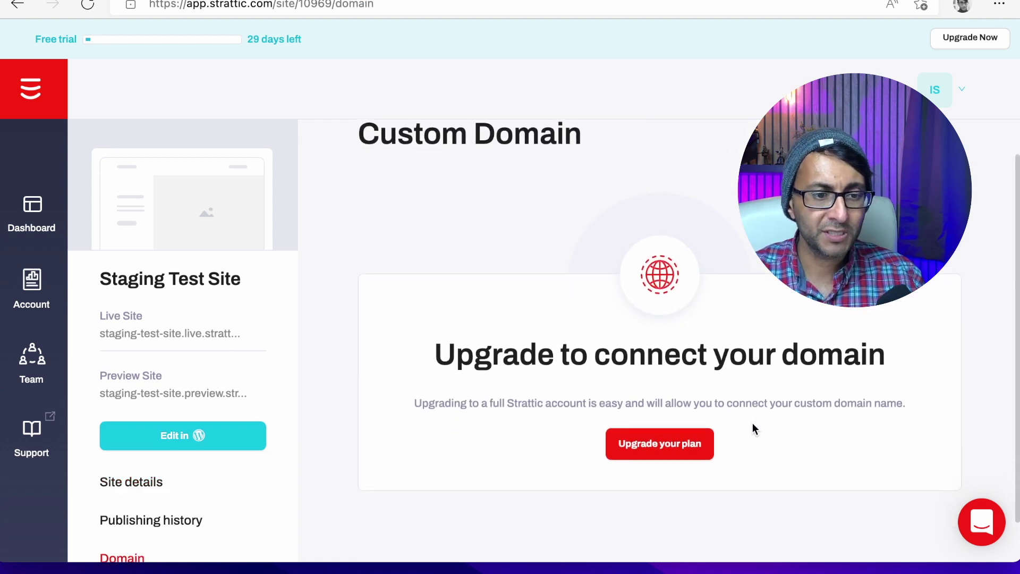
click(676, 446)
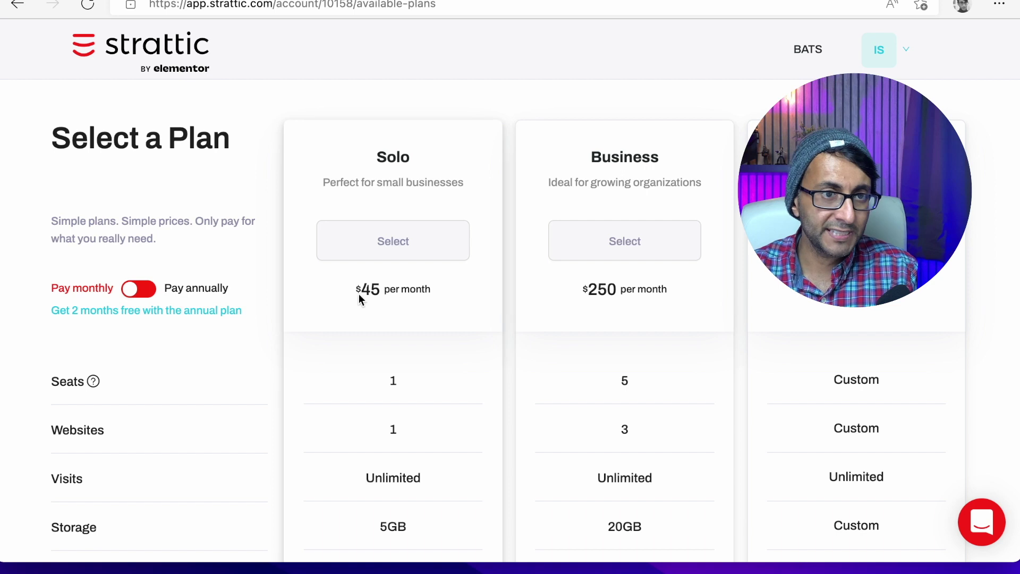
- Compare annual and monthly prices, then select the Solo plan billed monthly
click(145, 293)
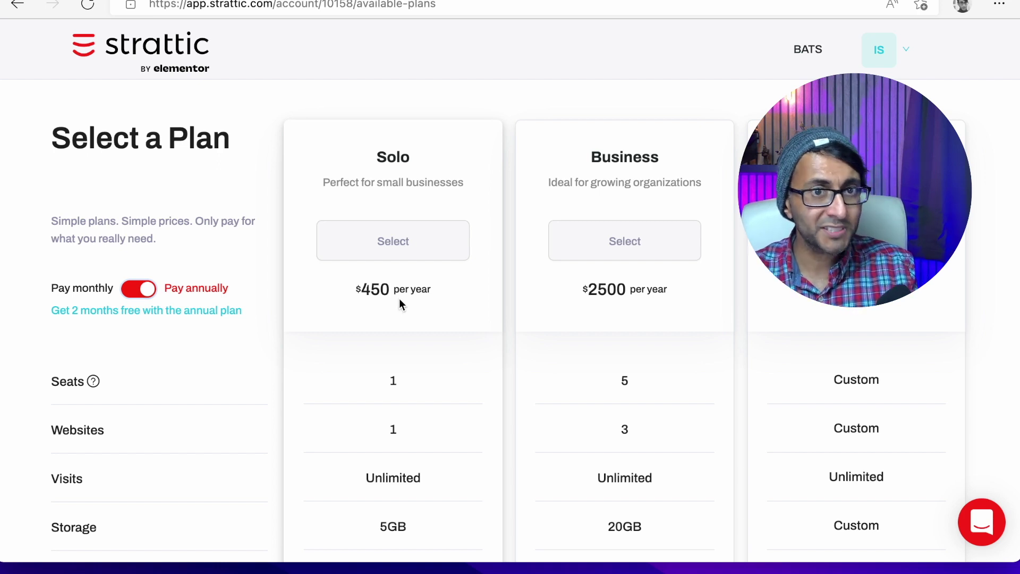
click(139, 289)
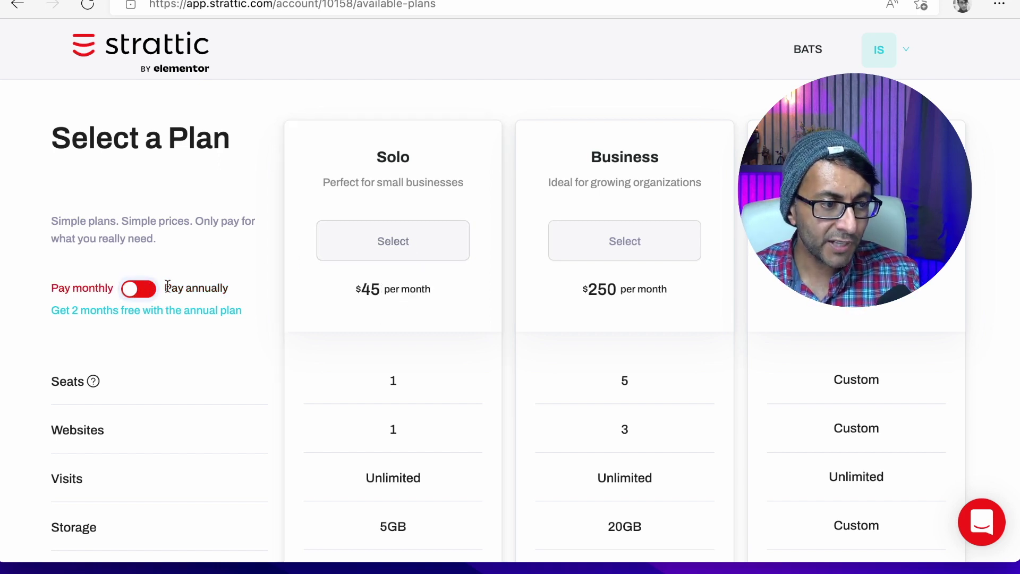
click(394, 245)
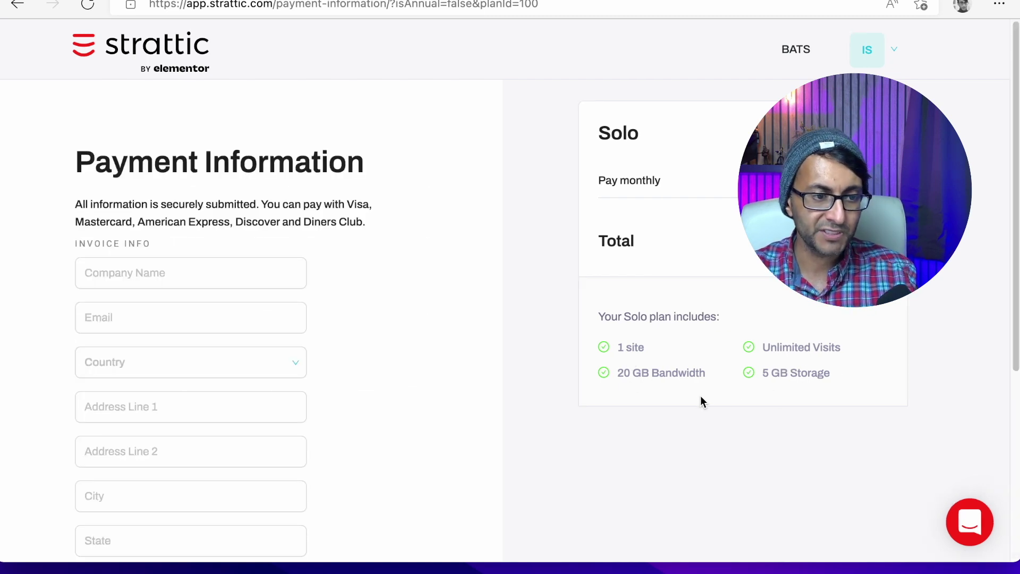
click(250, 350)
scroll(250, 349, down, 5)
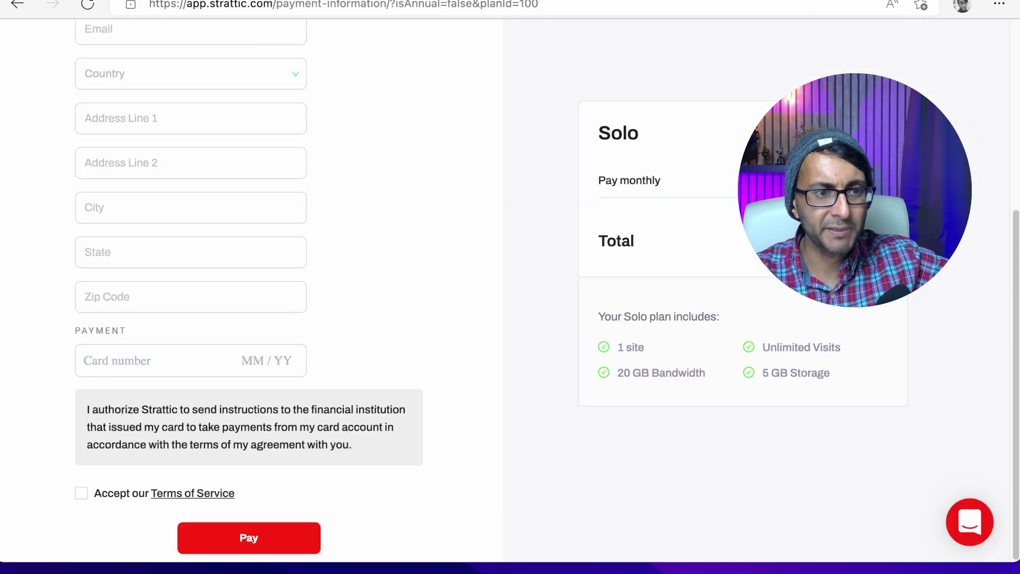
click(297, 1)
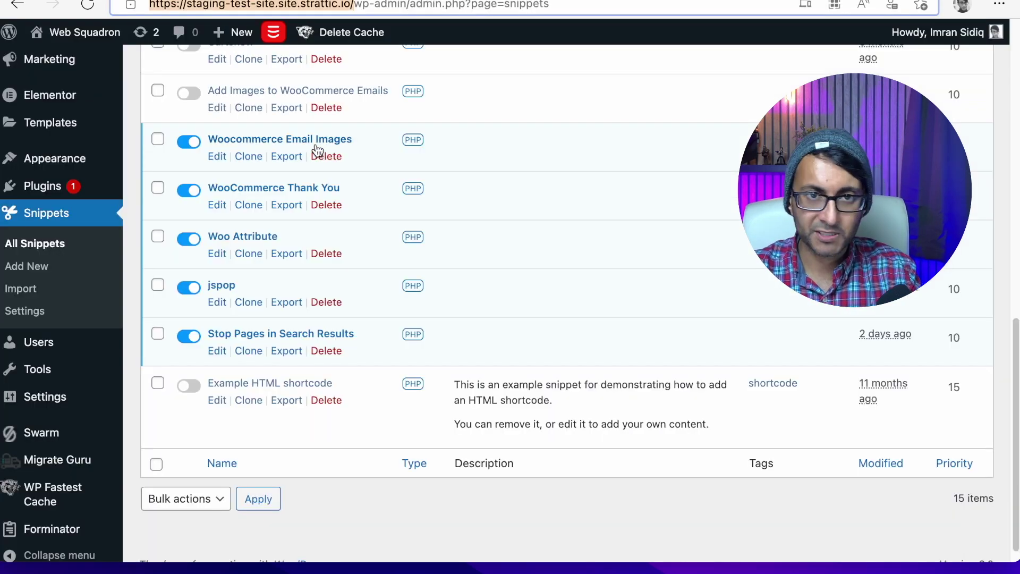
scroll(318, 151, up, 15)
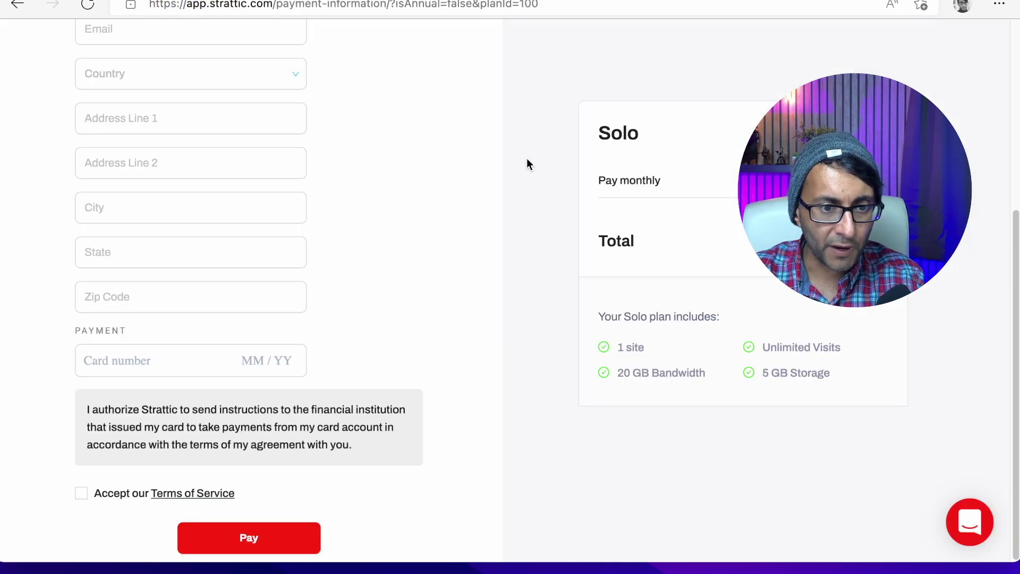
- Scroll to the top of the Strattic Payment Information form for the monthly Solo plan
scroll(555, 273, up, 10)
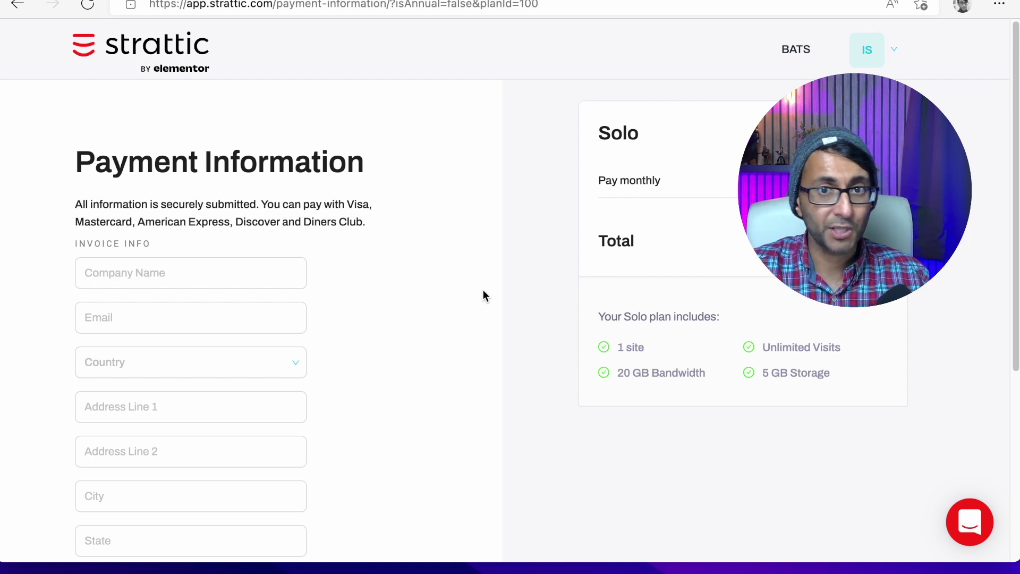
- Return to Select a Plan and switch to annual pricing: Solo $450, Business $2500 per year
click(16, 5)
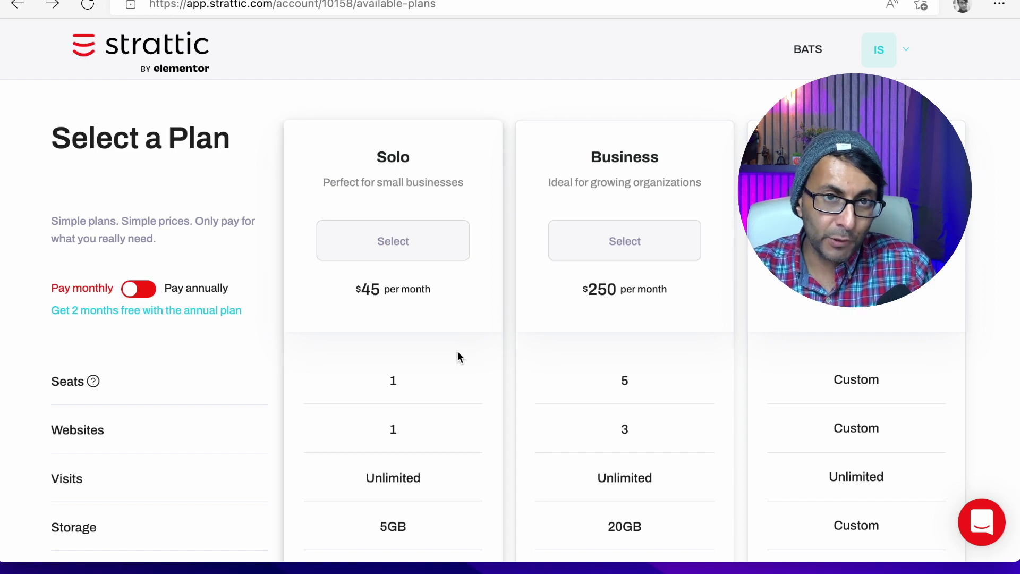
click(150, 291)
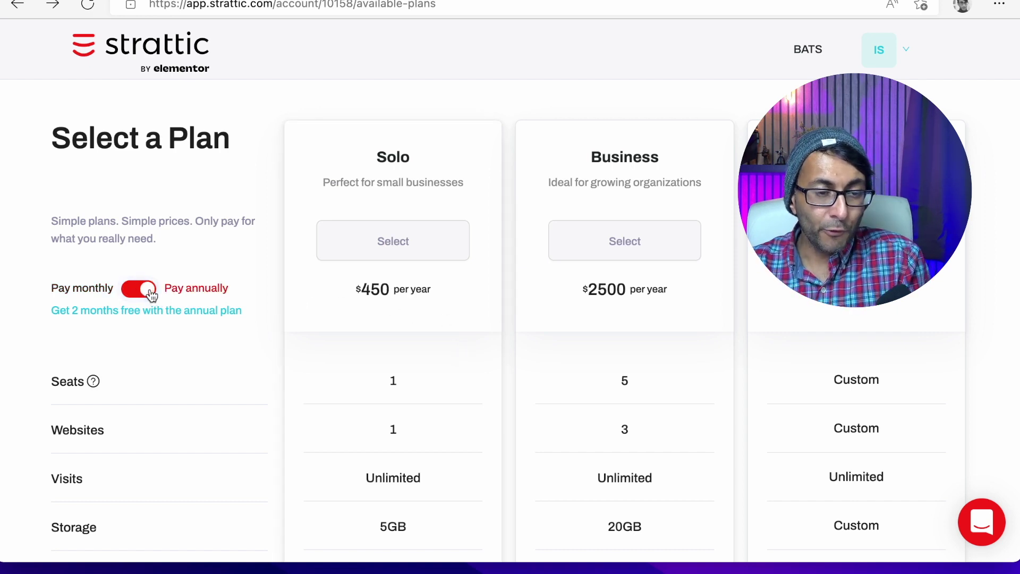